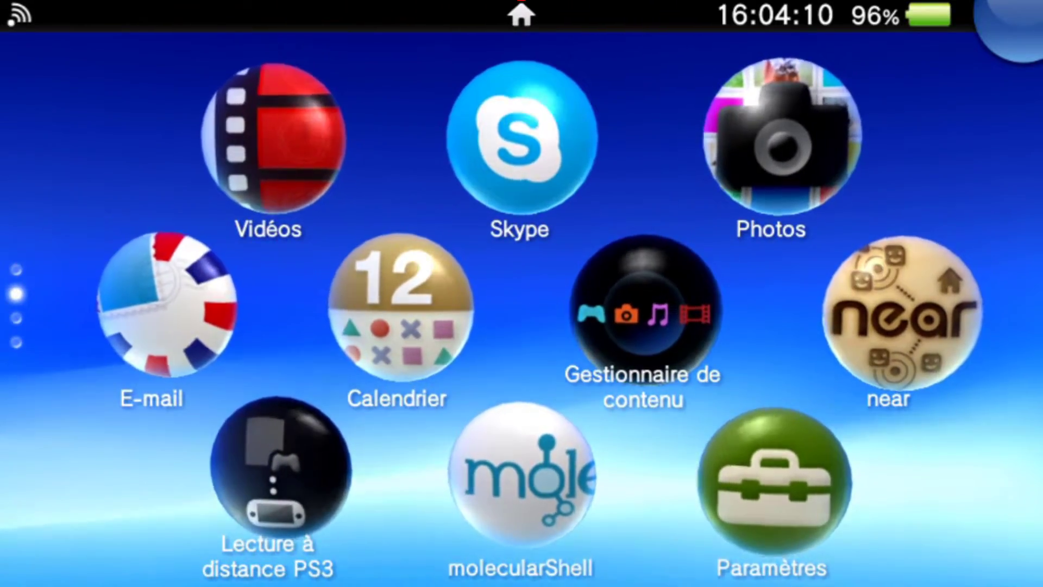
Launch VitaShell from the PS Vita home screen.
scroll(522, 305, down, 5)
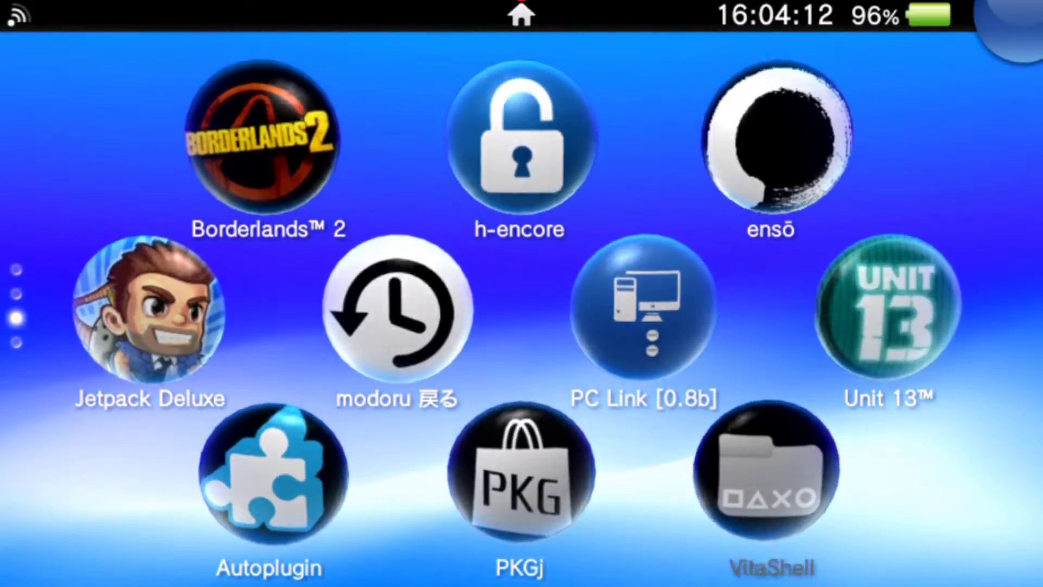
click(769, 473)
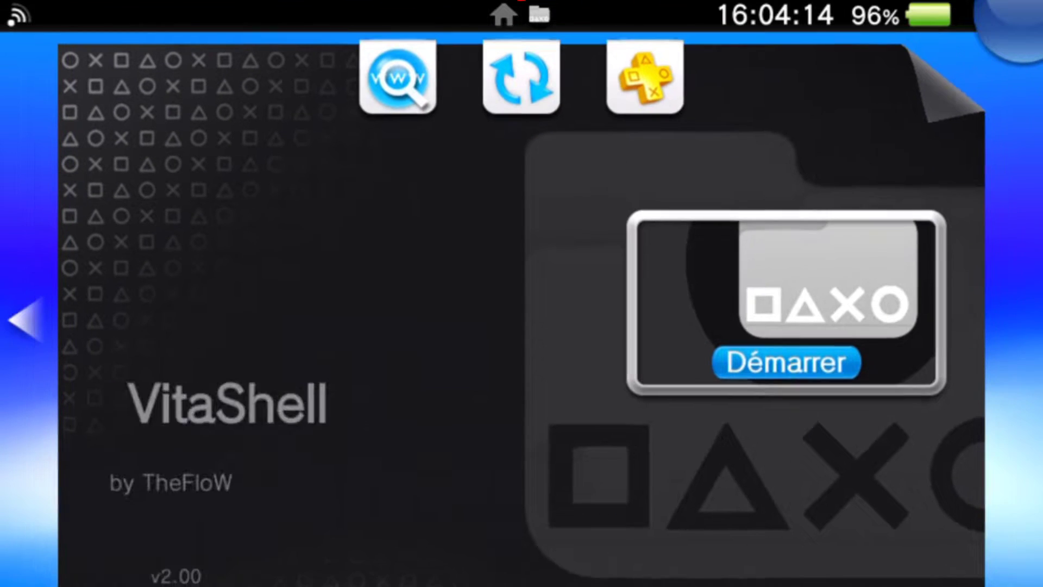
click(786, 362)
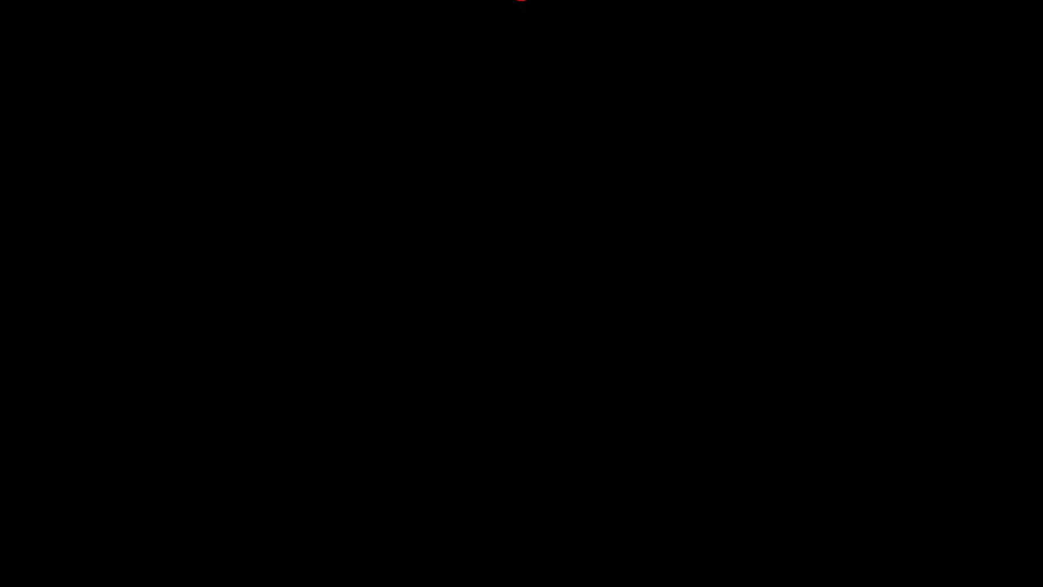
Look through the folders and files stored in the root of the ux0: partition.
key(Down)
key(Down)
key(Down)
key(Down)
key(Down)
key(Down)
key(Down)
key(Down)
key(Down)
key(Down)
key(Down)
key(Down)
key(Down)
key(Down)
key(Down)
key(Down)
key(Down)
key(Down)
key(Down)
key(Down)
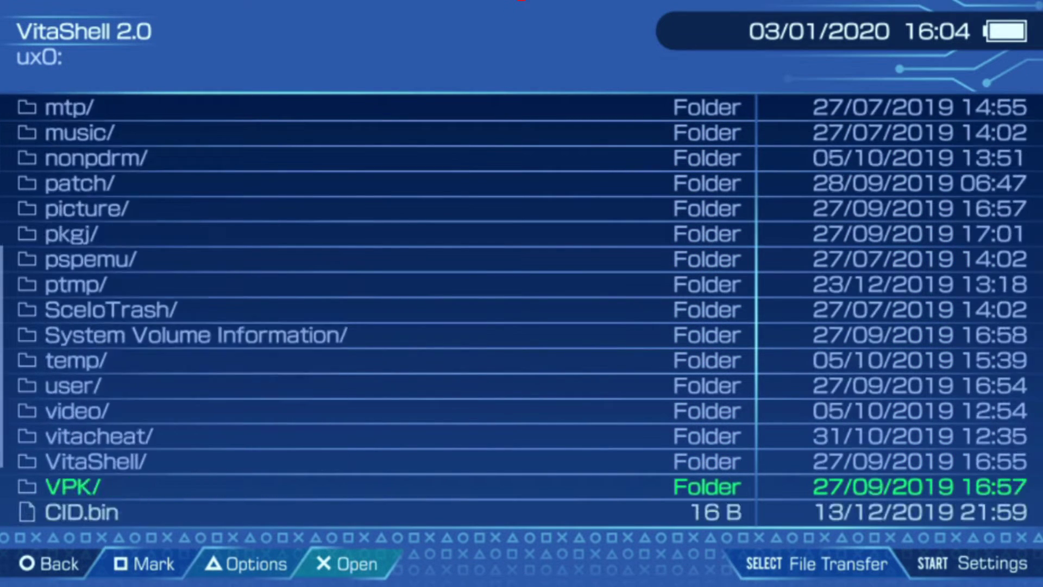
key(Down)
key(Down)
key(Down)
key(Down)
key(Up)
key(Up)
key(Up)
key(Up)
key(Up)
key(Up)
key(Up)
key(Up)
key(Up)
key(Up)
key(Up)
key(Up)
key(Up)
key(Up)
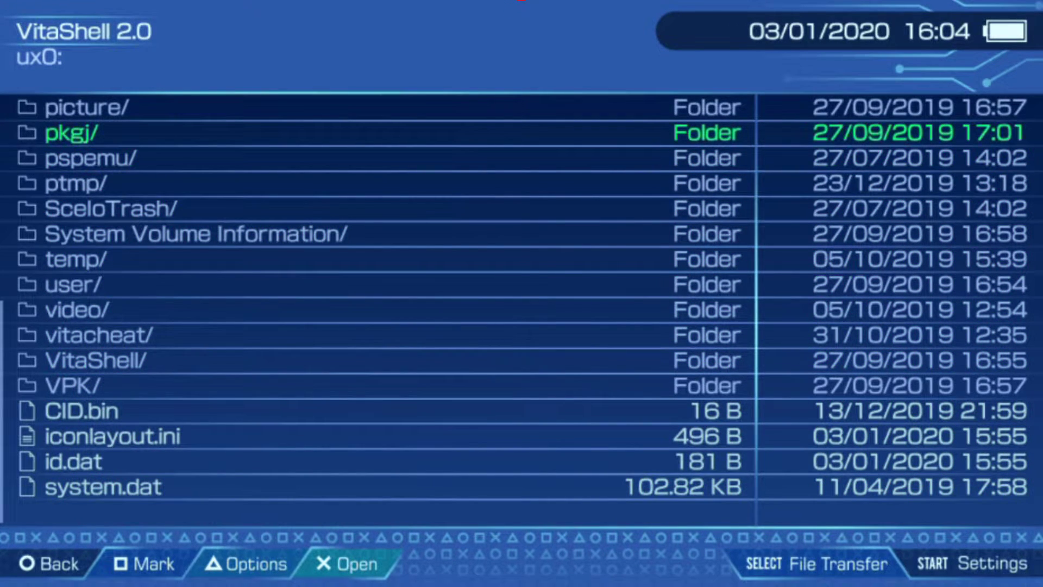
key(Up)
key(Up)
key(Up)
key(Up)
key(Up)
key(Up)
key(Up)
key(Up)
key(Up)
key(Down)
key(Down)
key(Down)
key(Down)
key(Down)
key(Down)
key(Down)
key(Down)
key(Down)
key(Down)
key(Down)
key(Down)
key(Down)
key(Down)
key(Up)
key(Up)
key(Up)
key(Up)
key(Up)
key(Up)
key(Down)
key(Down)
key(Down)
key(Down)
key(Down)
key(Down)
key(Down)
key(Up)
key(Up)
key(Up)
key(Up)
key(Up)
key(Up)
key(Up)
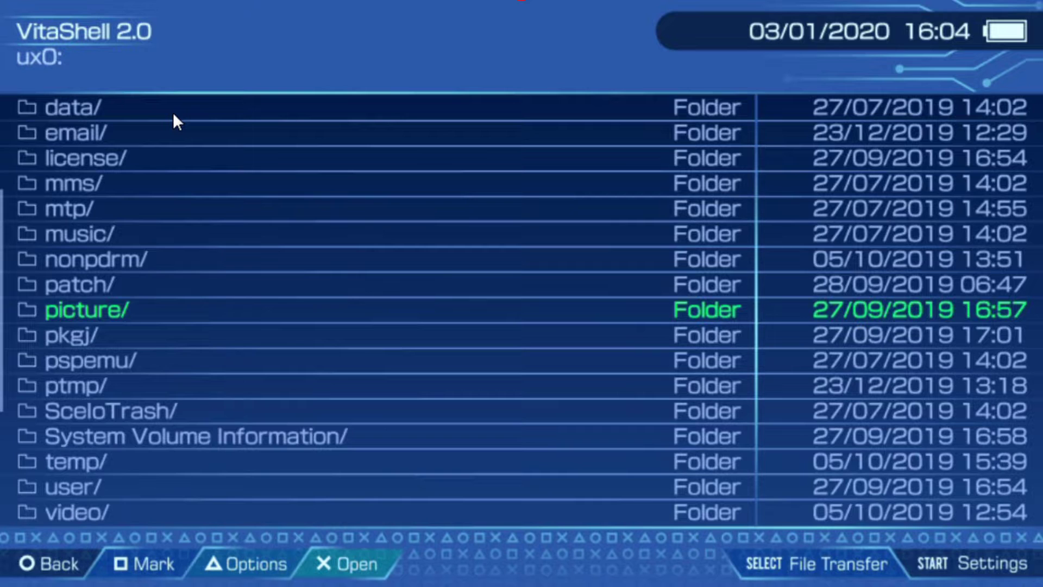
key(Down)
key(Down)
key(Up)
key(Down)
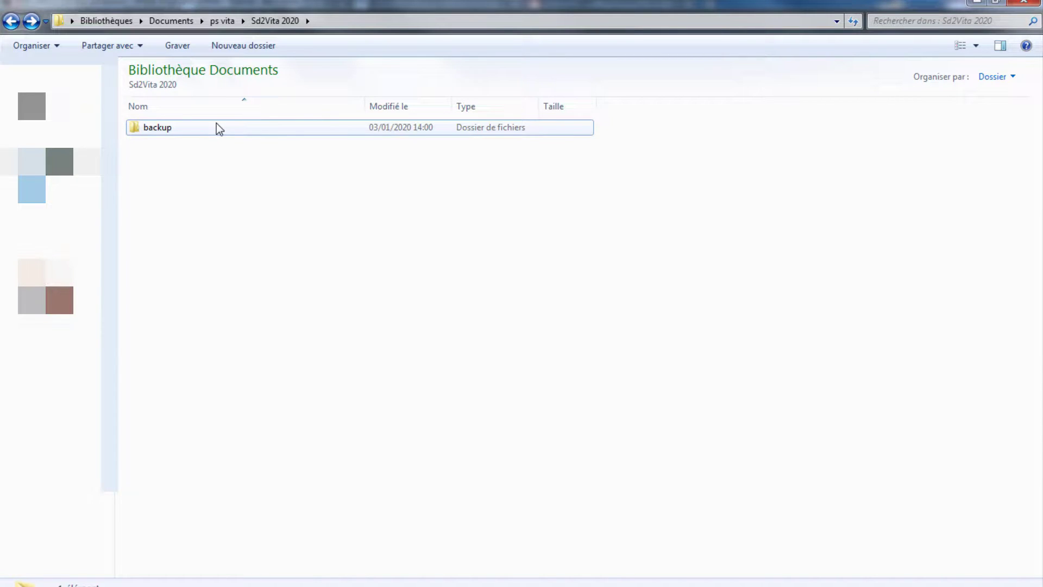
Switch to Windows Explorer and open the "backup #1 carte SONY" folder inside the Sd2Vita 2020 backup folder.
click(165, 127)
double_click(164, 127)
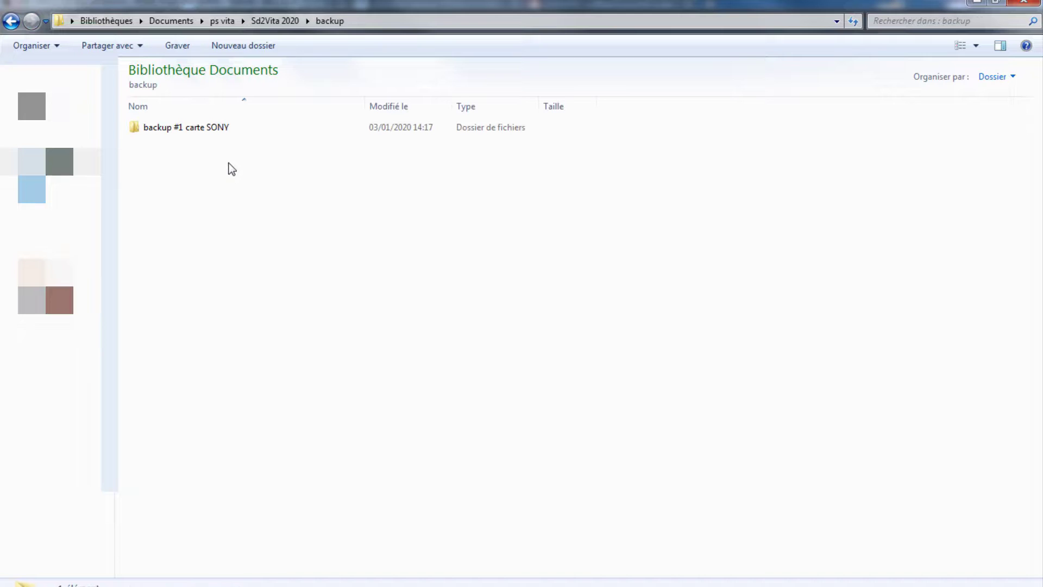
double_click(222, 129)
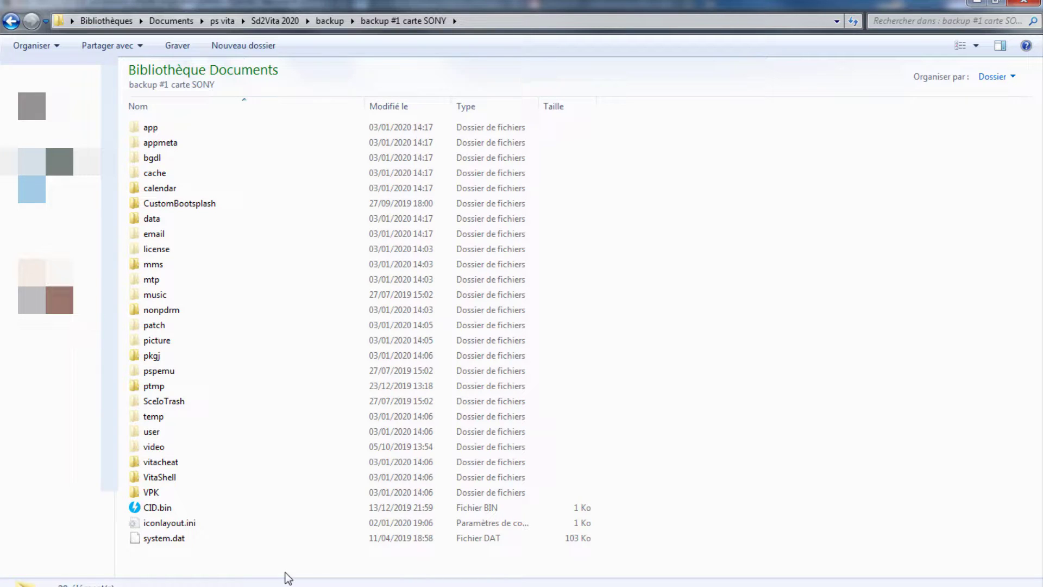
drag(294, 561, 295, 5)
click(807, 289)
drag(234, 538, 383, 25)
click(836, 316)
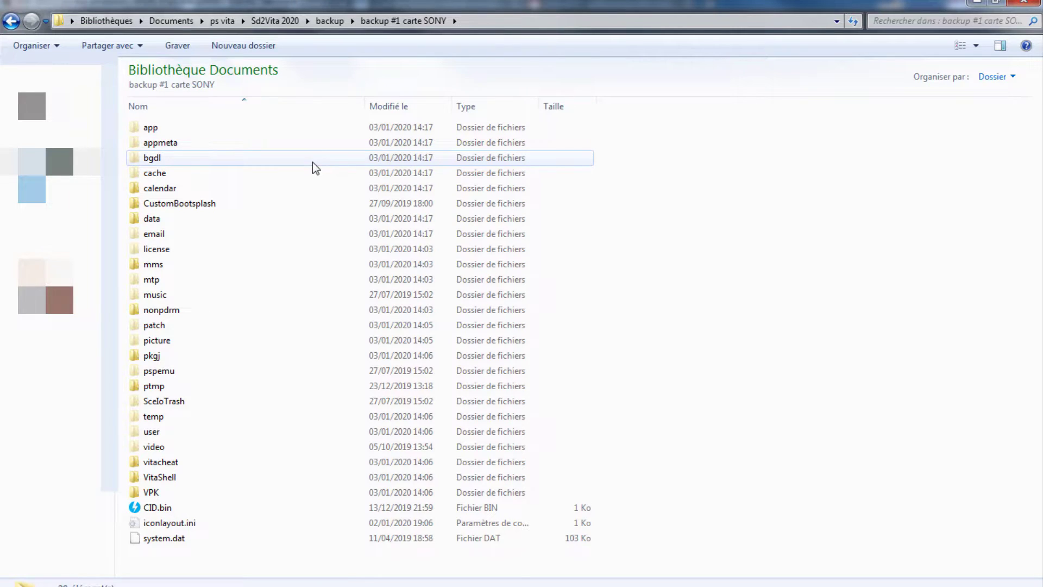
key(alt)
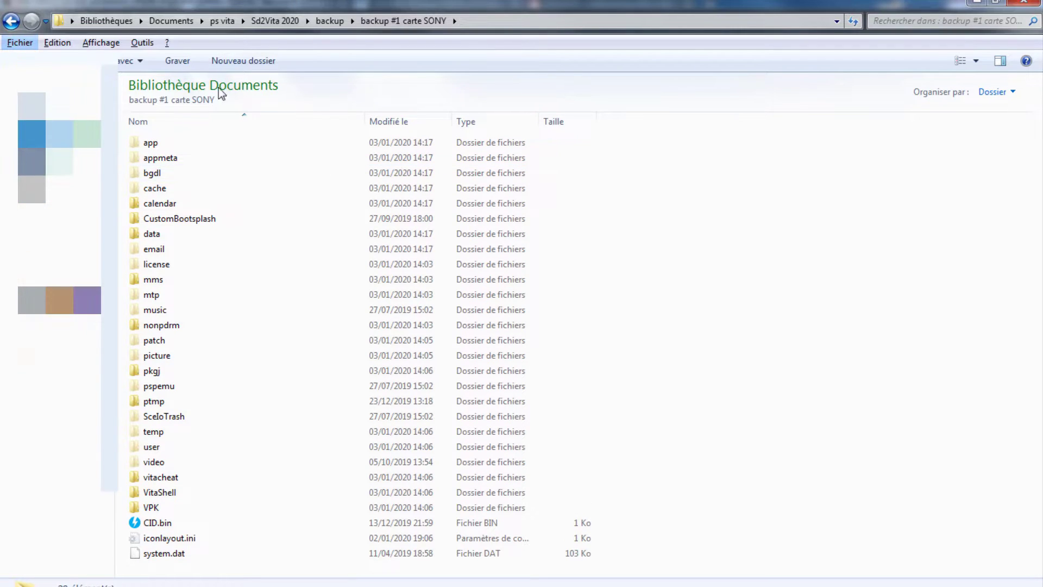
click(145, 42)
click(195, 114)
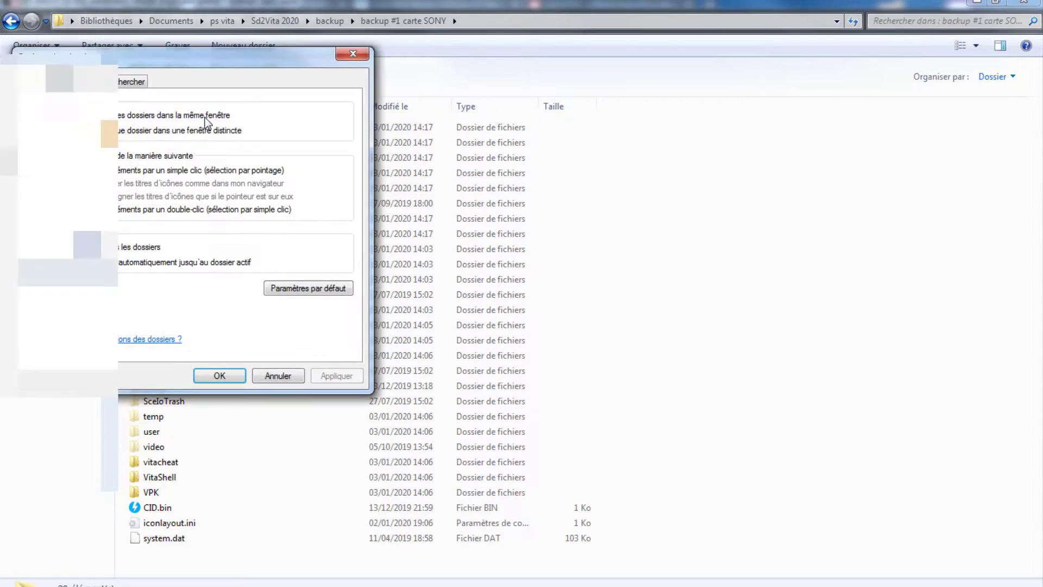
click(347, 61)
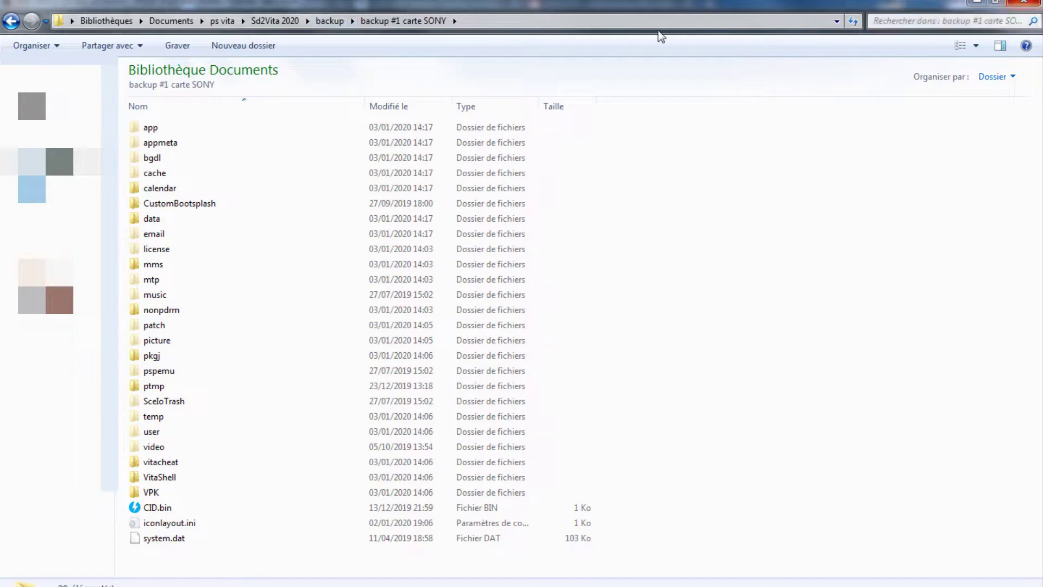
Configure the folder options to display hidden files, folders and drives as well as protected operating system files.
key(alt)
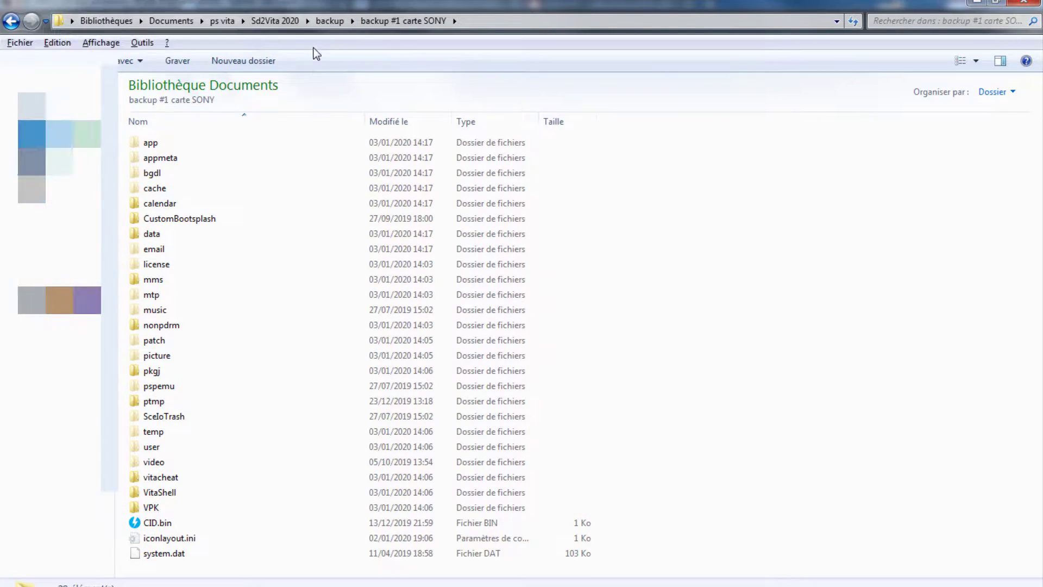
click(142, 43)
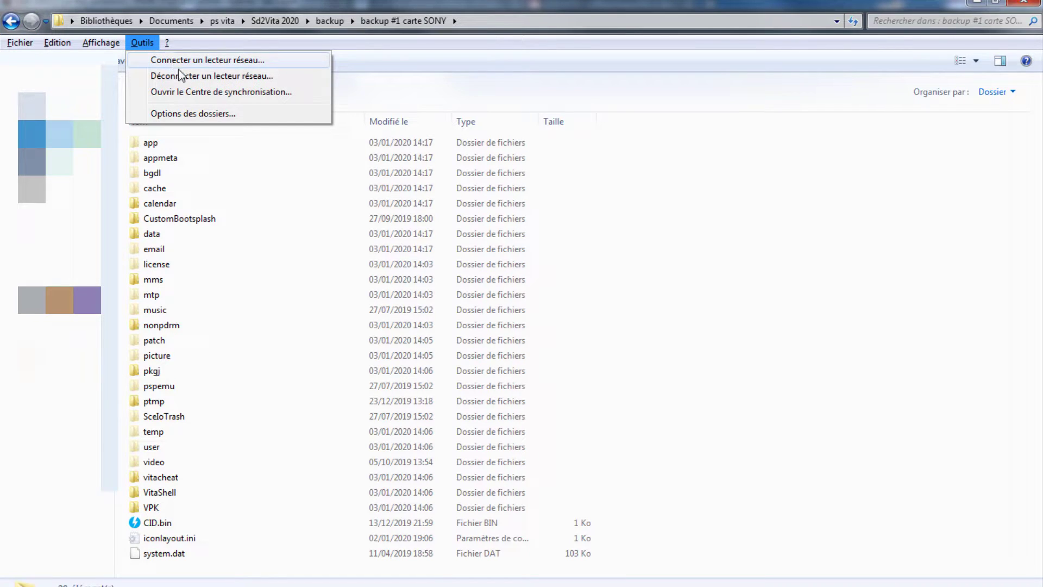
click(196, 113)
click(364, 93)
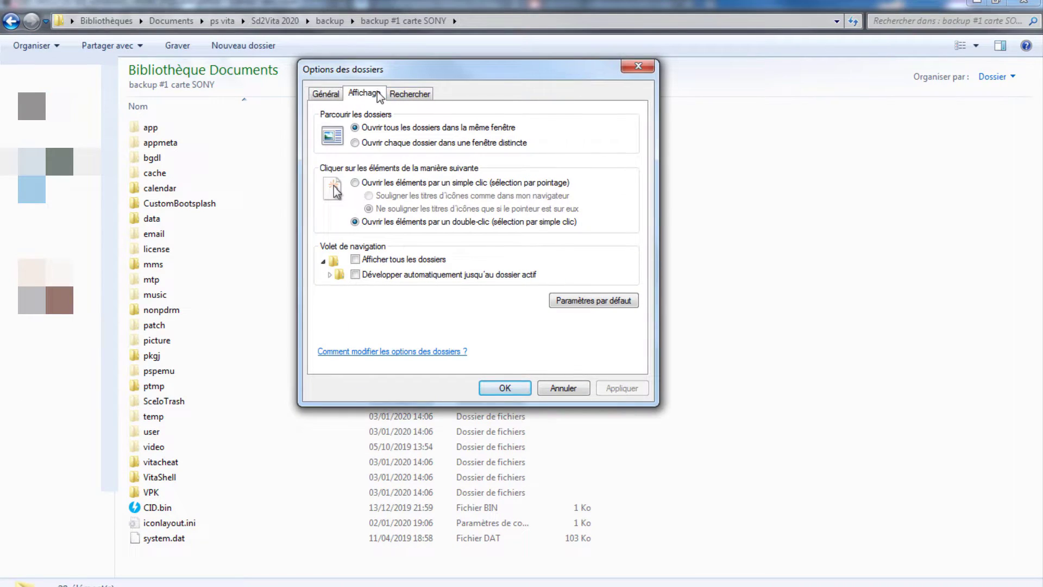
scroll(630, 234, down, 1)
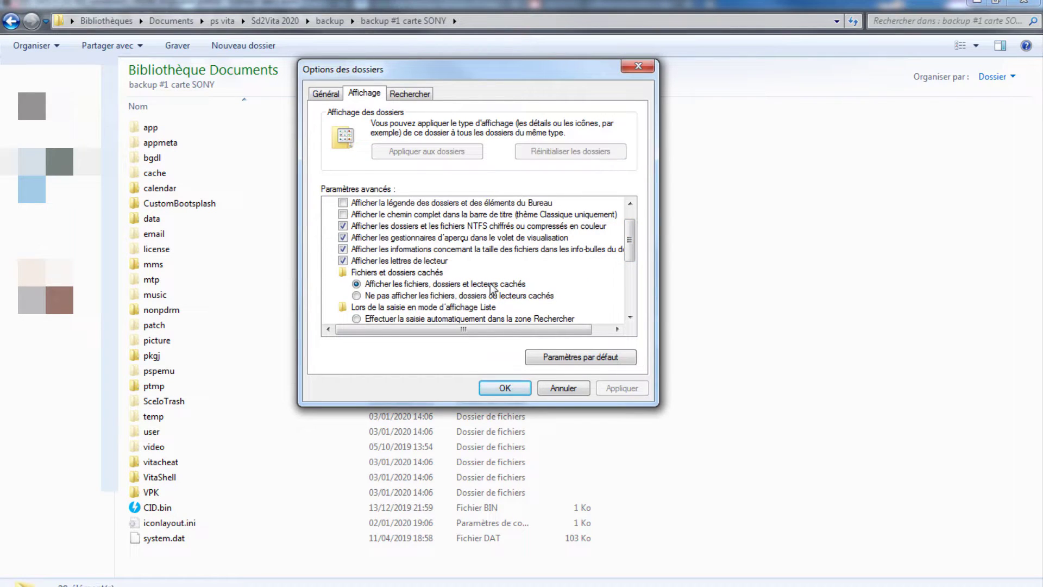
drag(631, 251, 630, 276)
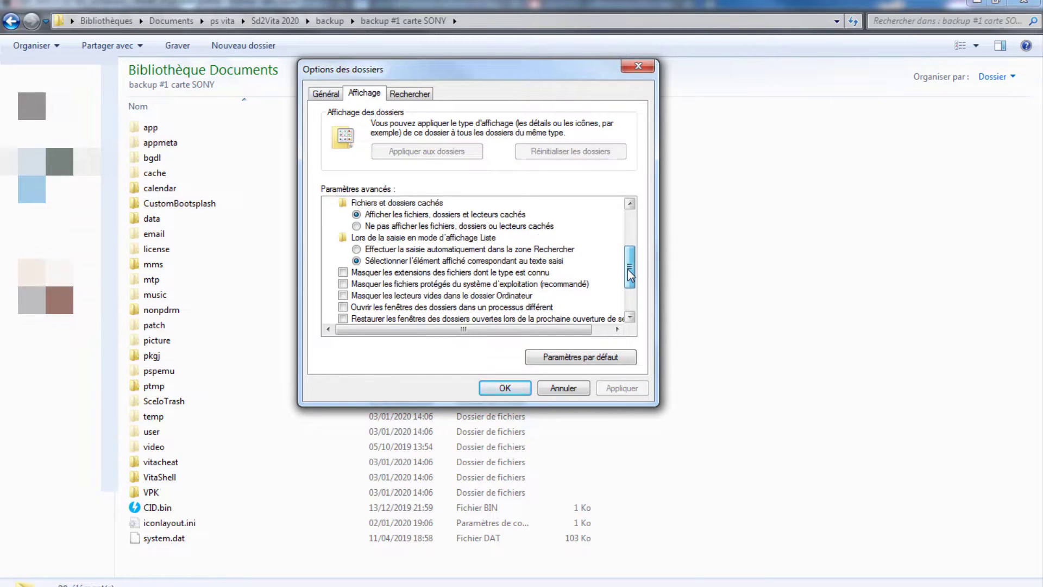
click(355, 286)
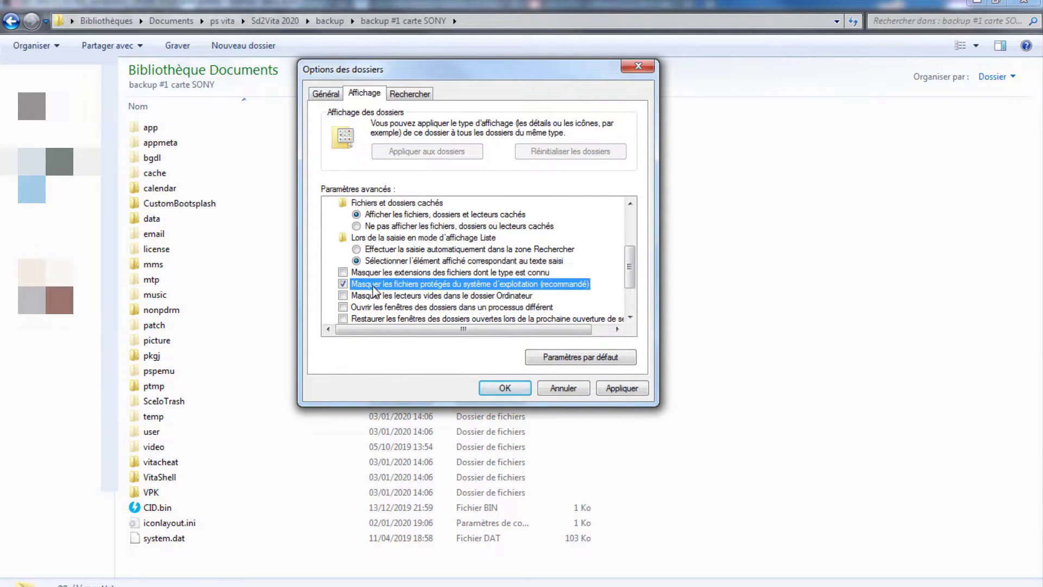
click(447, 286)
click(632, 334)
click(505, 388)
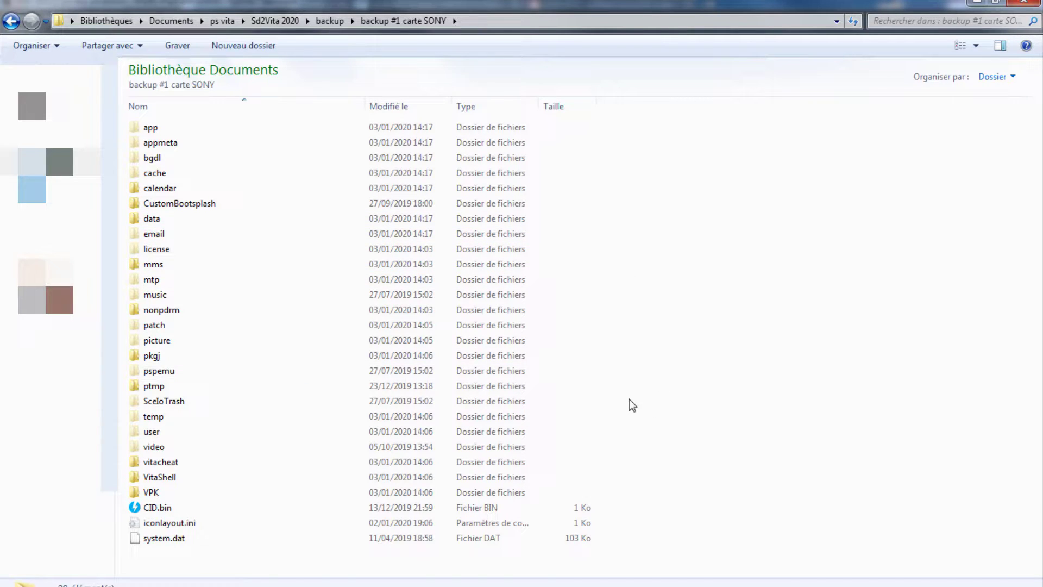
drag(696, 484, 825, 187)
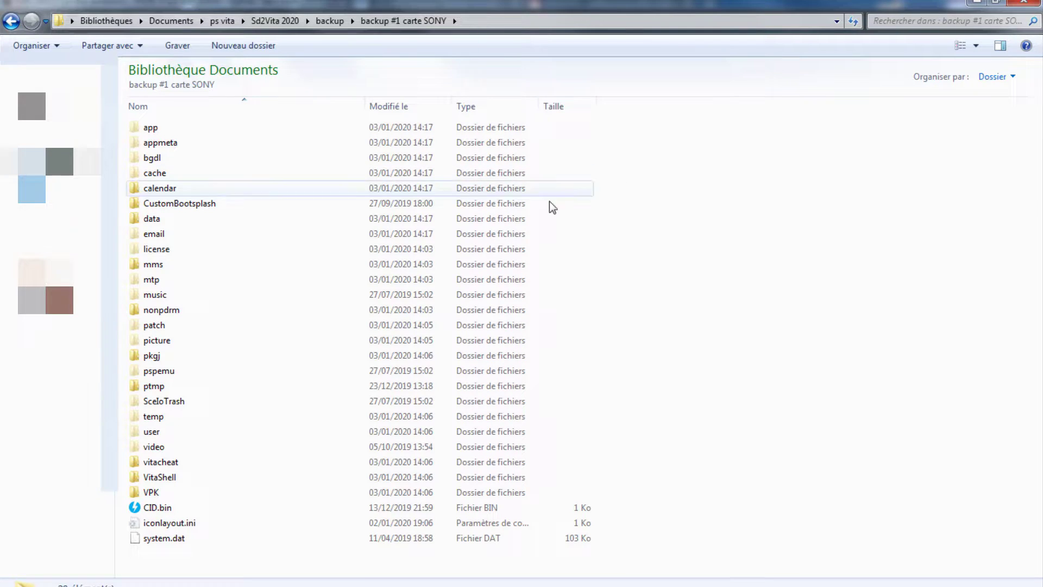
drag(650, 505, 752, 317)
drag(644, 453, 521, 43)
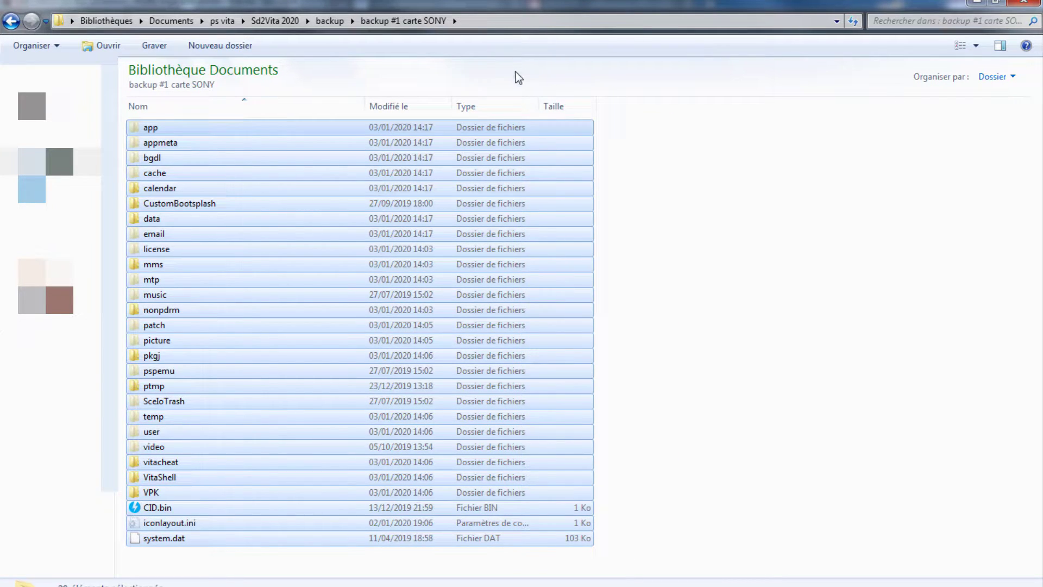
click(645, 180)
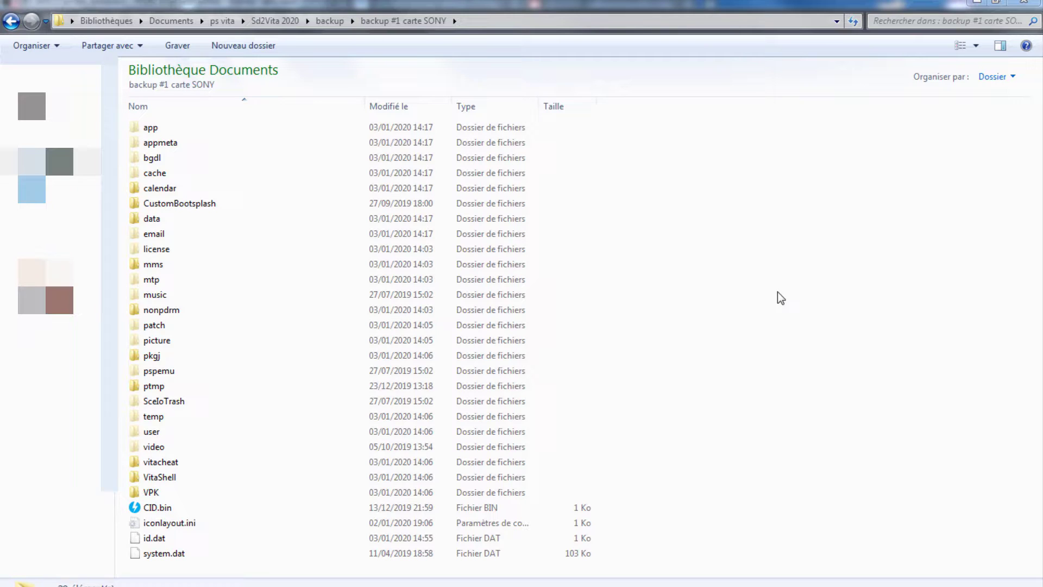
drag(802, 425, 128, 117)
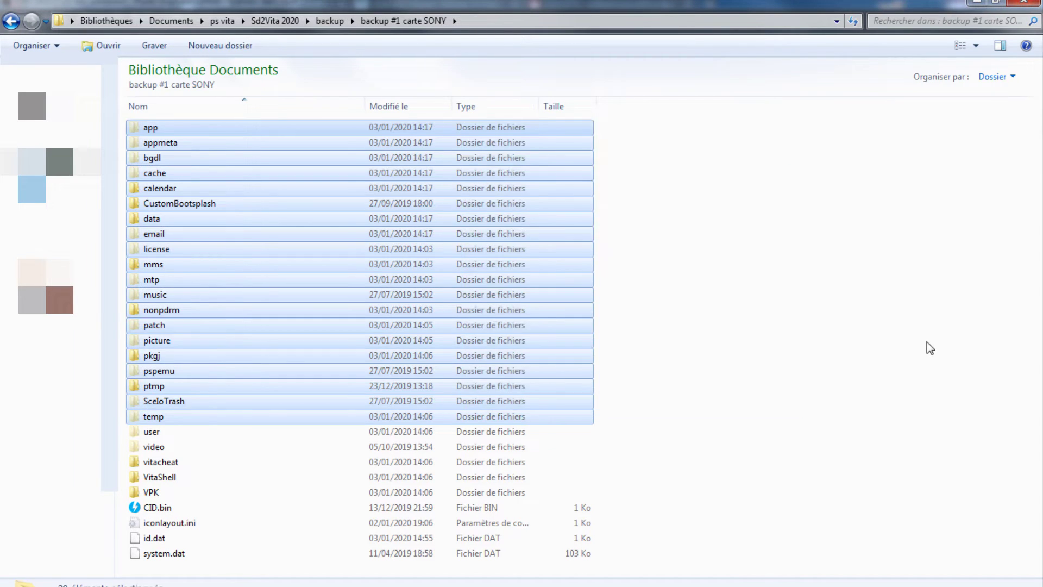
click(927, 342)
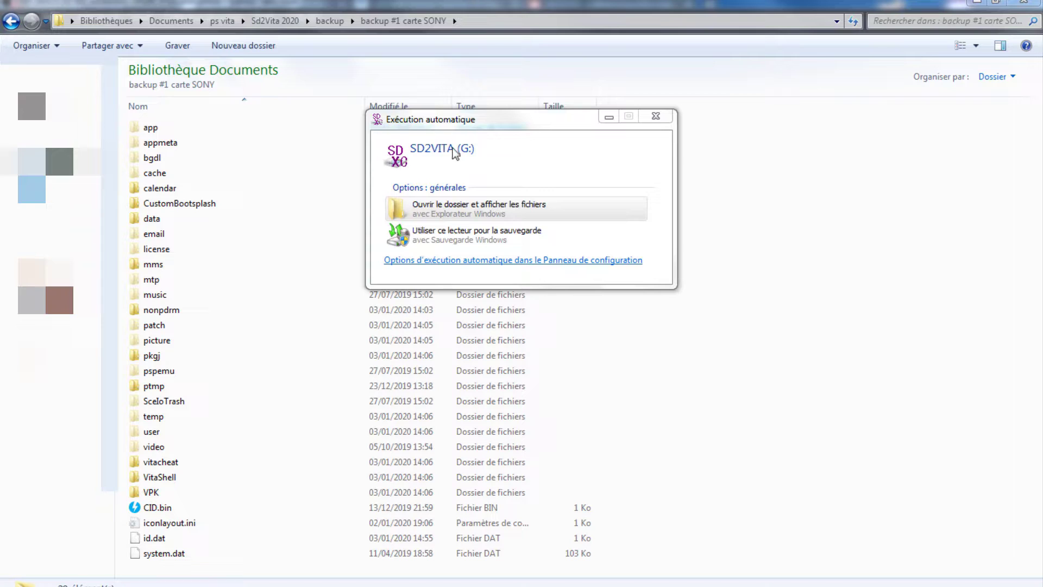
Dismiss the AutoPlay prompt and open the format settings for the SD2VITA (G:) card.
click(663, 120)
right_click(74, 204)
click(135, 476)
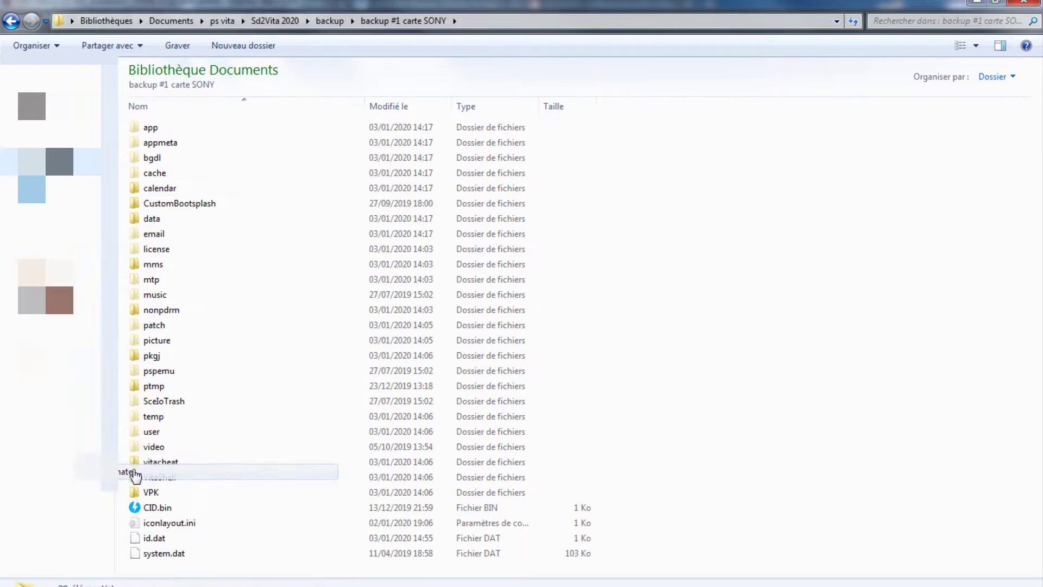
drag(186, 152, 451, 151)
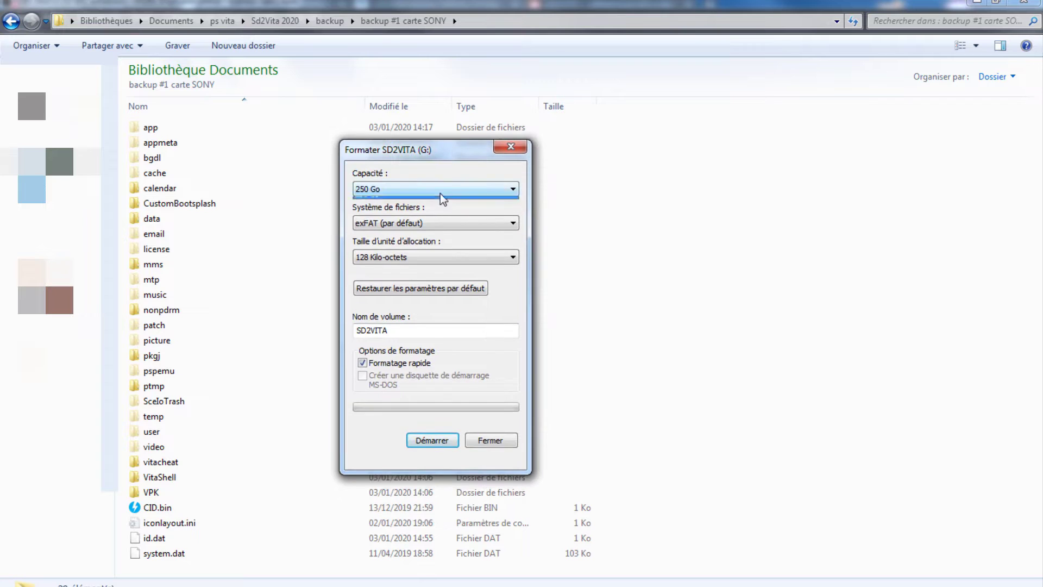
Quick-format the SD2VITA (G:) card as exFAT with 128 Kilo-octets allocation units and the volume name SD2VITA.
click(427, 224)
click(427, 224)
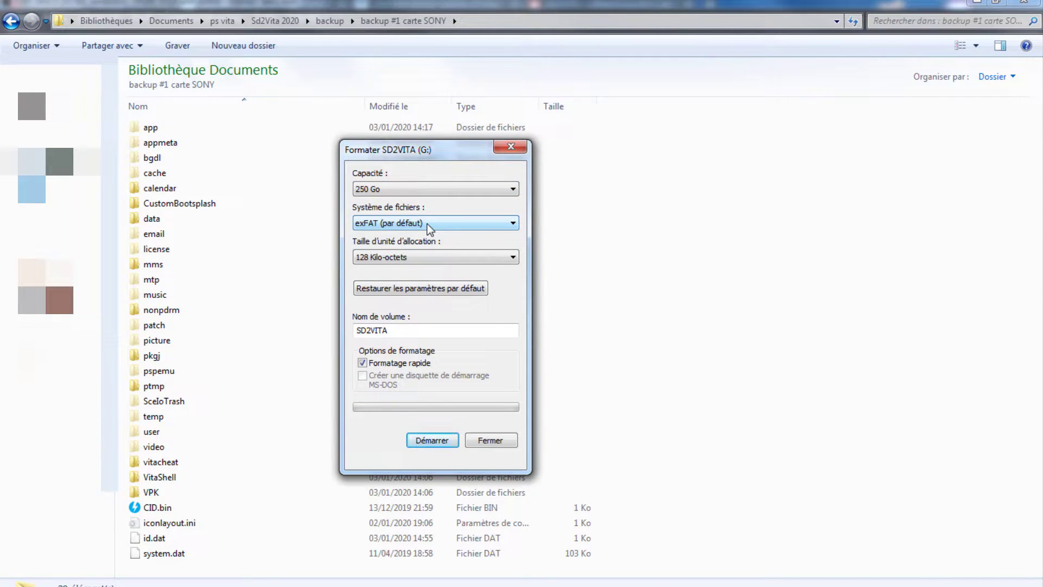
click(429, 224)
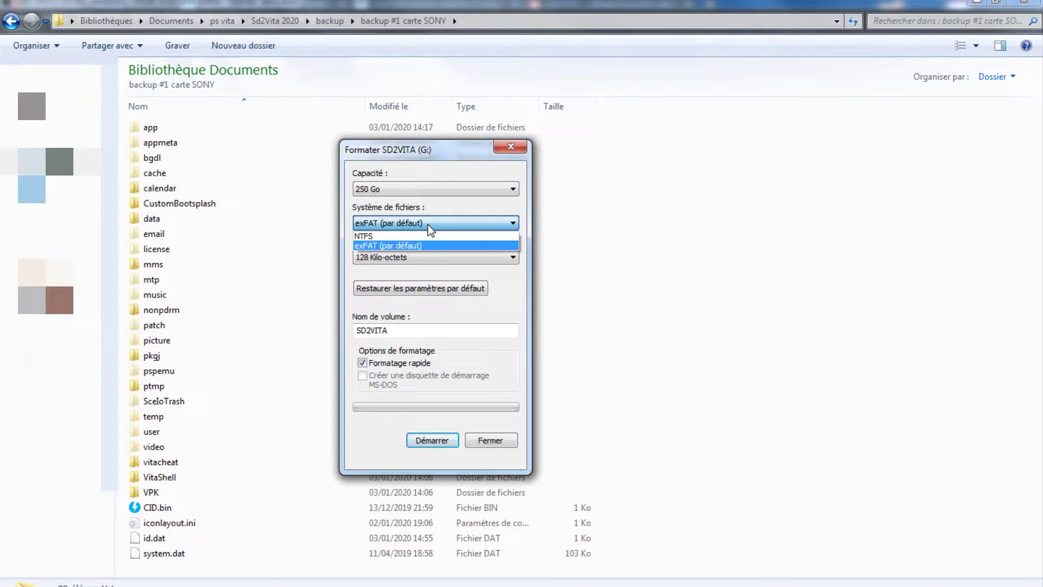
click(428, 224)
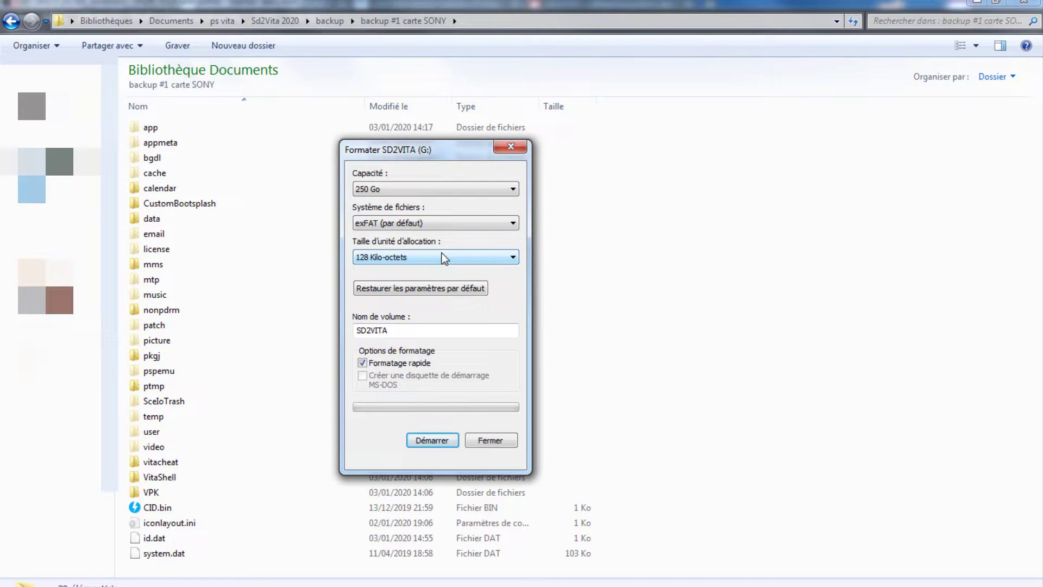
click(421, 330)
drag(390, 330, 356, 330)
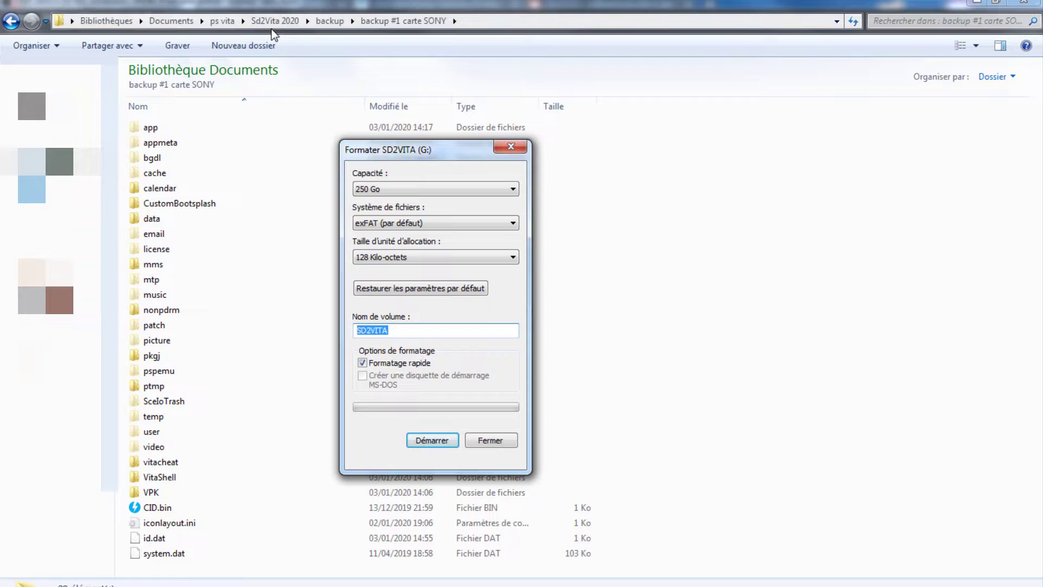
click(425, 437)
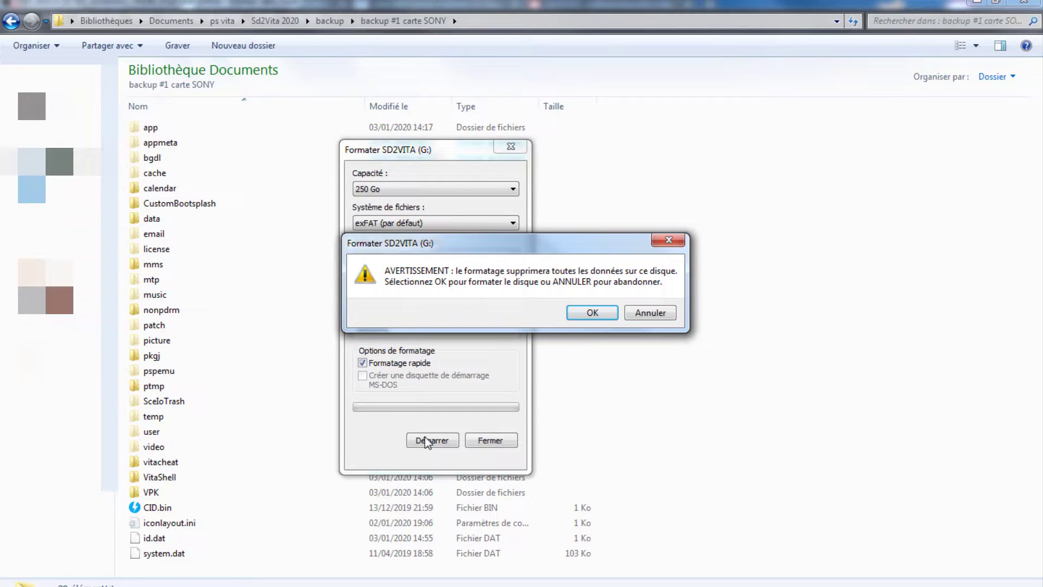
click(584, 309)
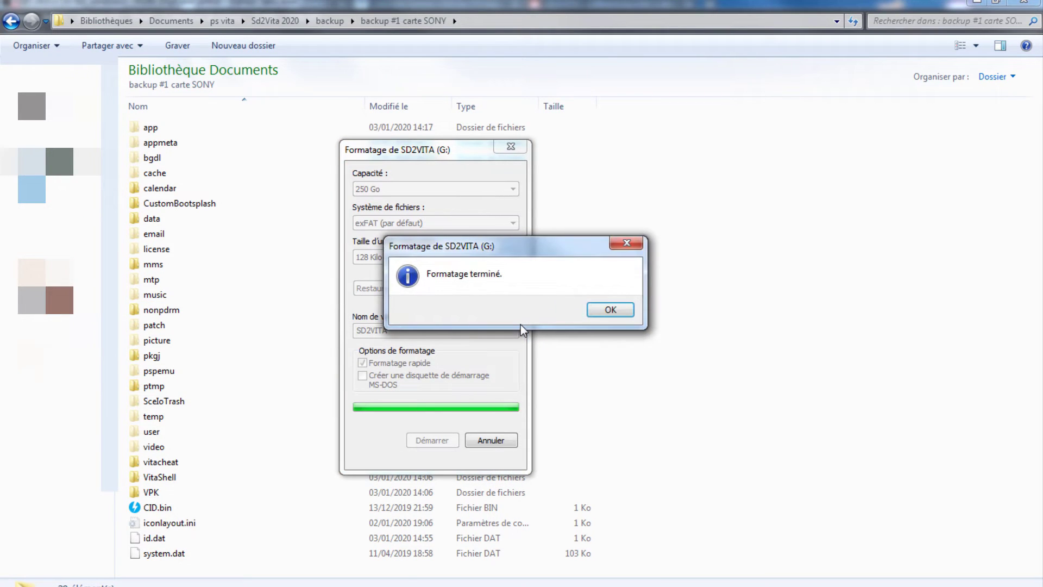
click(592, 310)
click(497, 436)
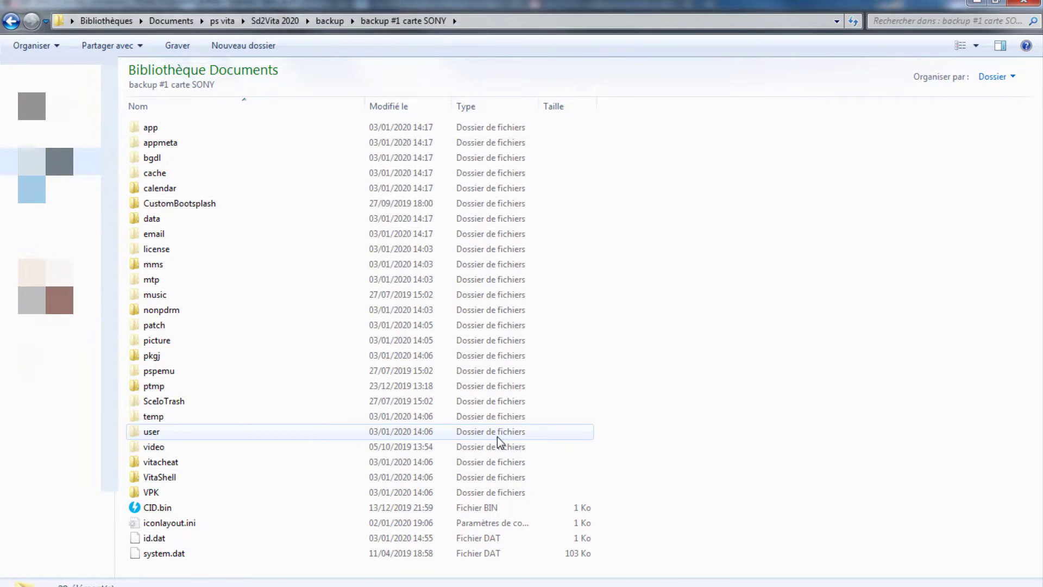
drag(772, 348, 804, 265)
drag(766, 136, 284, 578)
drag(445, 370, 600, 115)
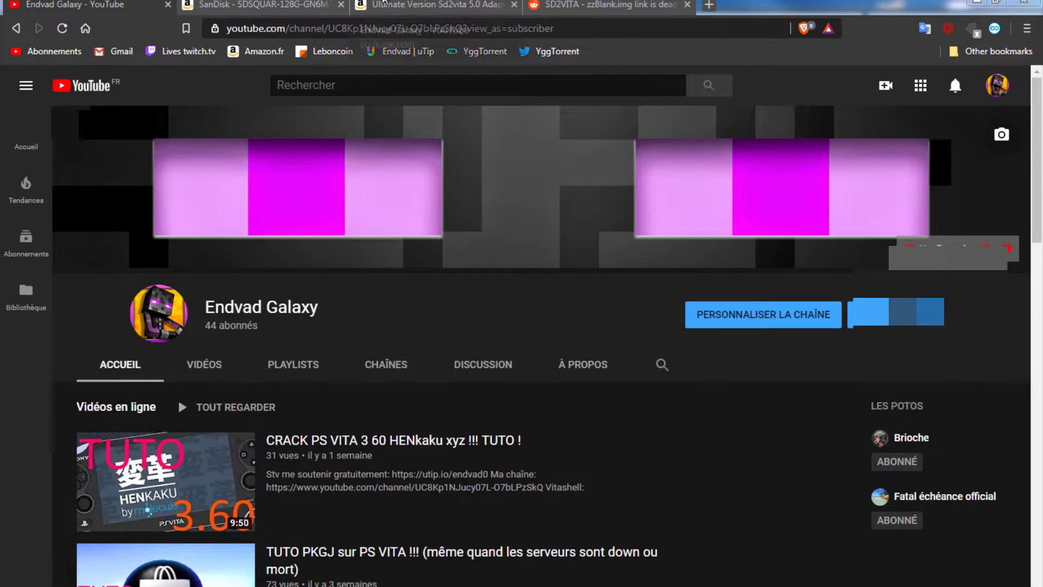
Close the two Amazon pages for the SanDisk card and the Sd2vita 5.0 adapter, leaving the Reddit thread open.
click(424, 6)
click(341, 6)
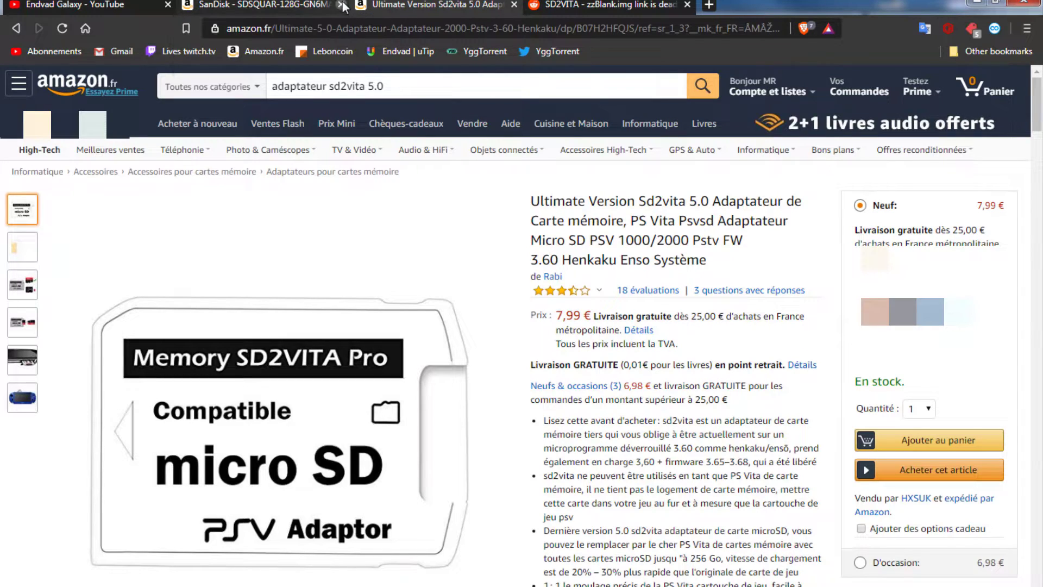
click(342, 5)
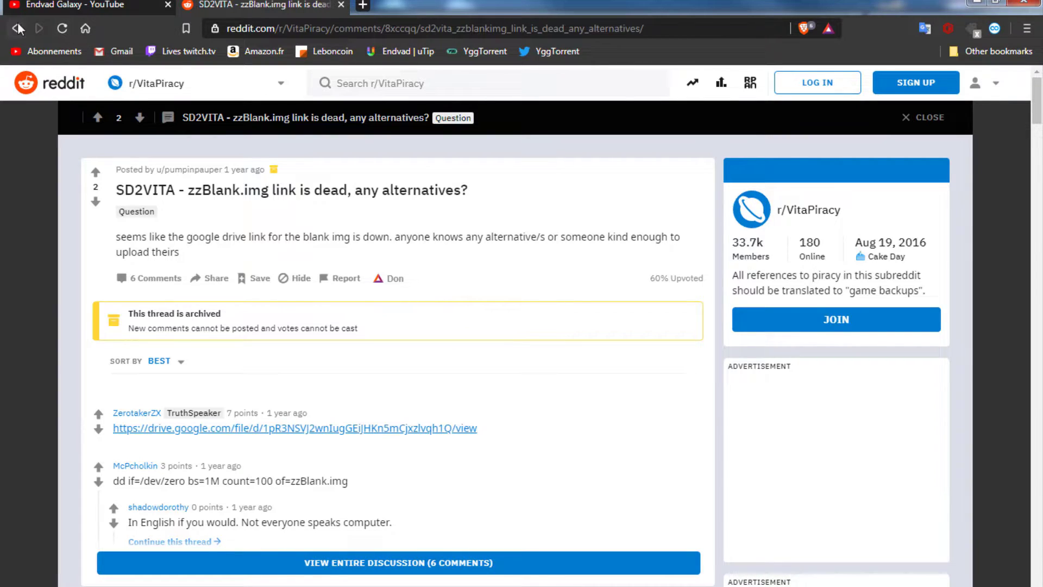
Look up win32diskimager, view the Win32 Disk Imager download page on SourceForge, and close that page.
click(362, 5)
text(win32diskimager)
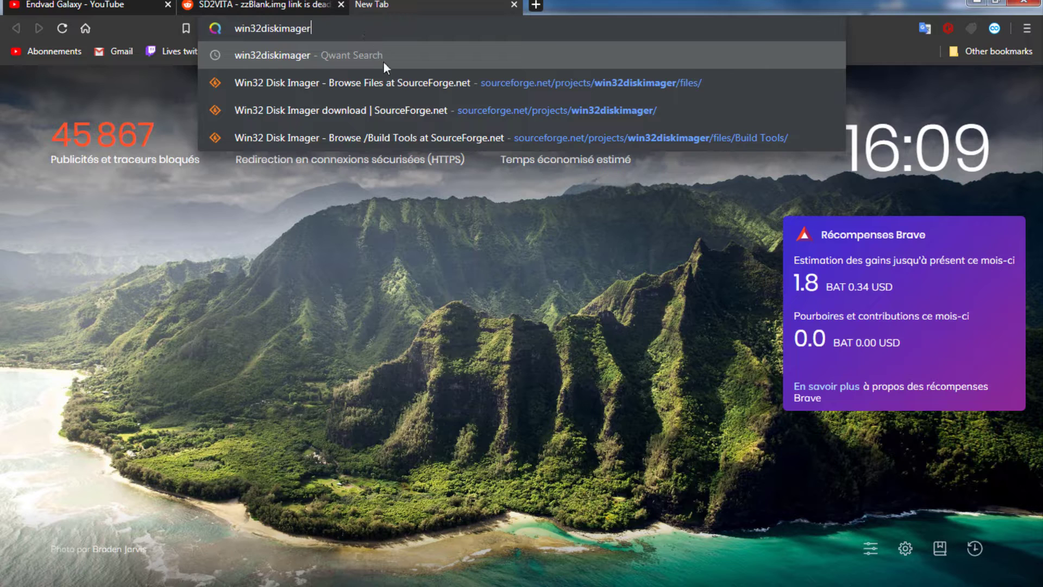
click(400, 106)
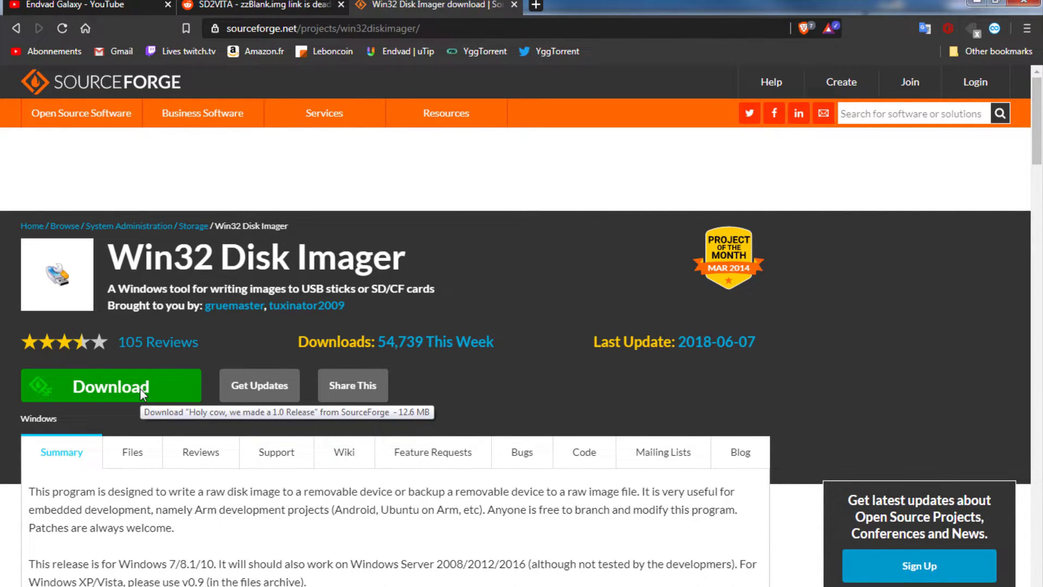
click(514, 5)
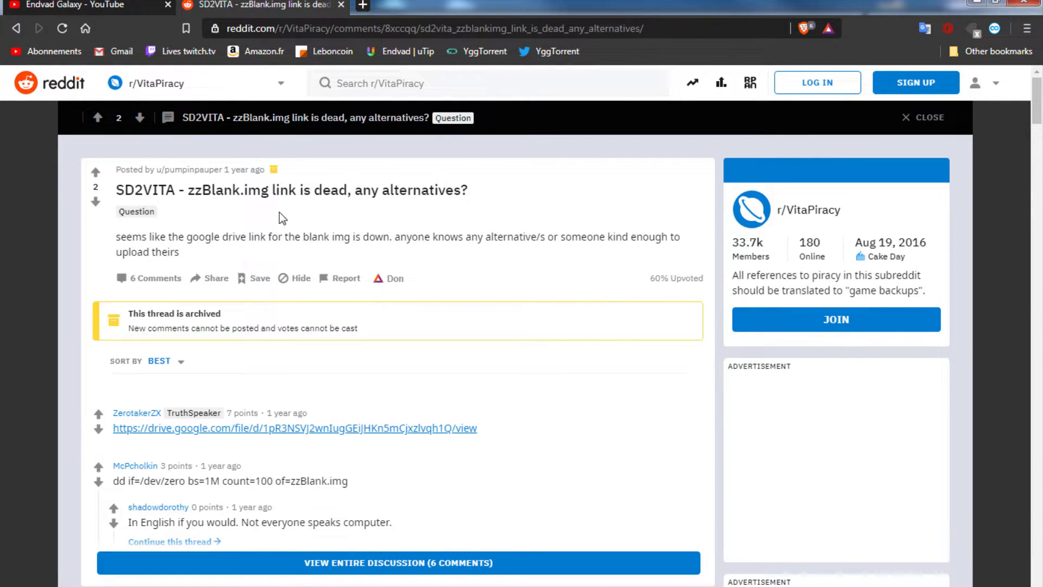
Open the Google Drive link from the Reddit thread's first reply and examine the details of zzBlank.img.
middle_click(311, 429)
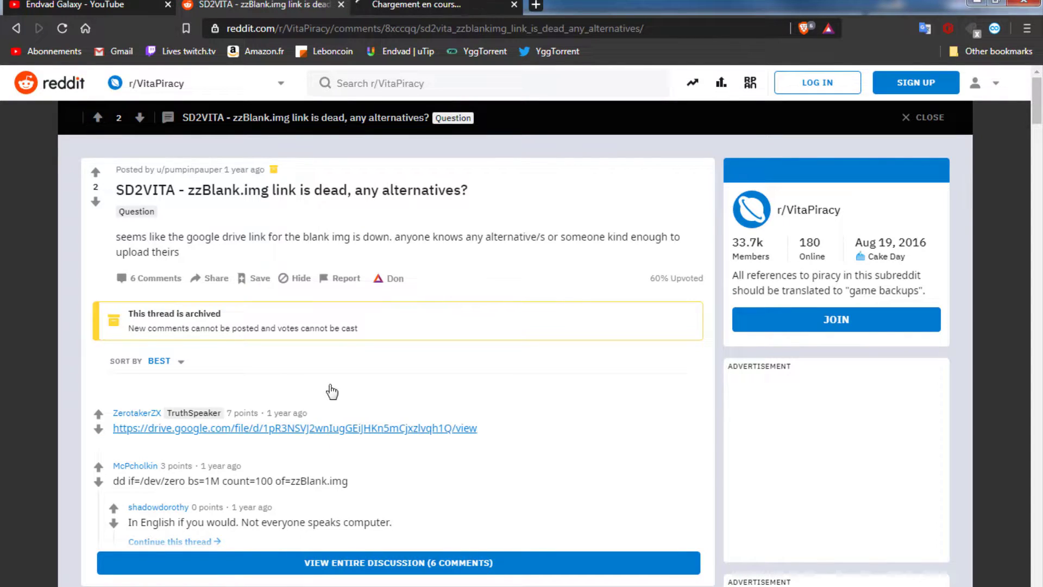
click(341, 4)
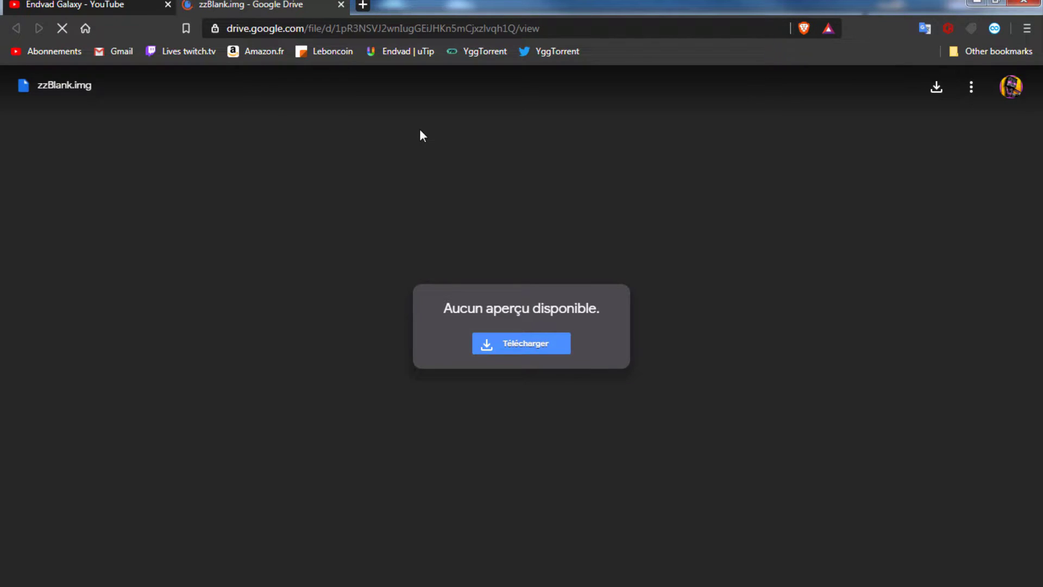
click(971, 87)
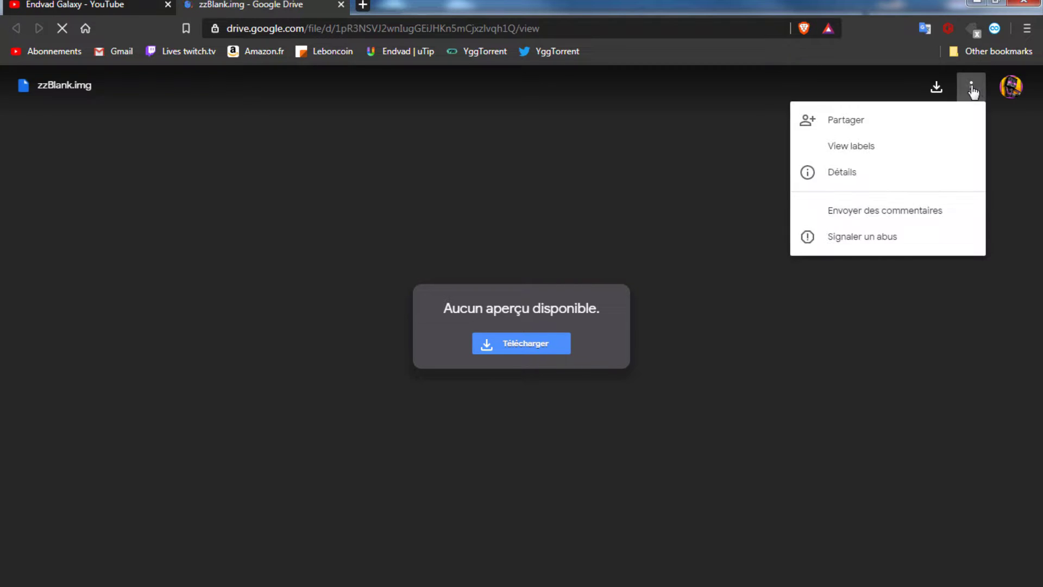
click(856, 182)
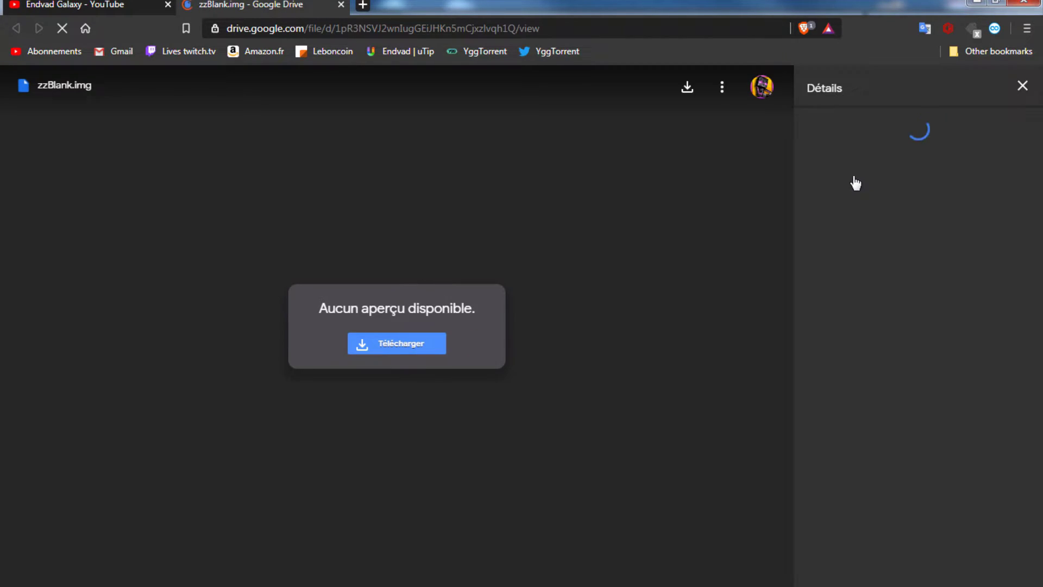
click(387, 352)
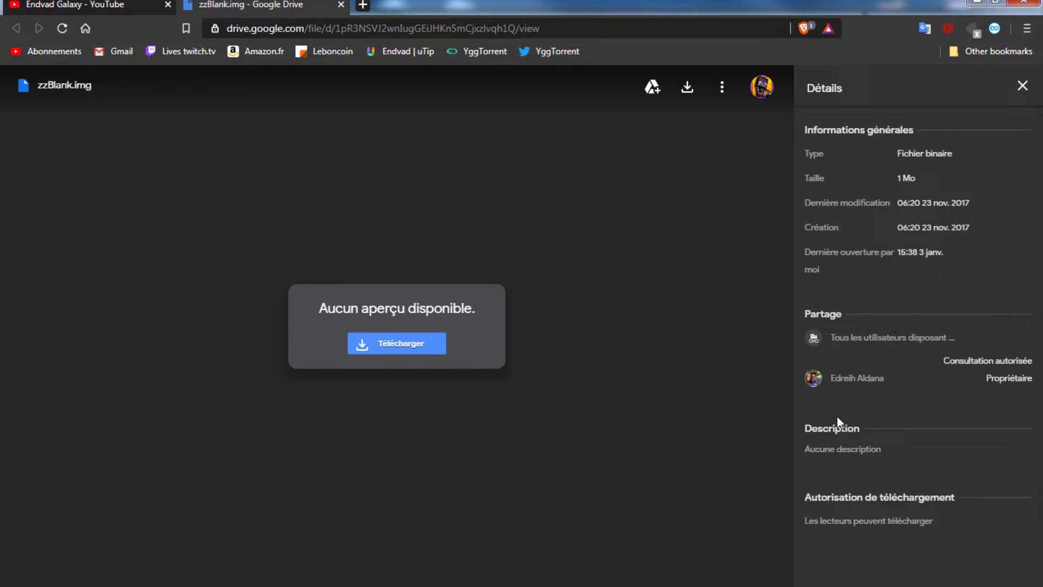
click(340, 5)
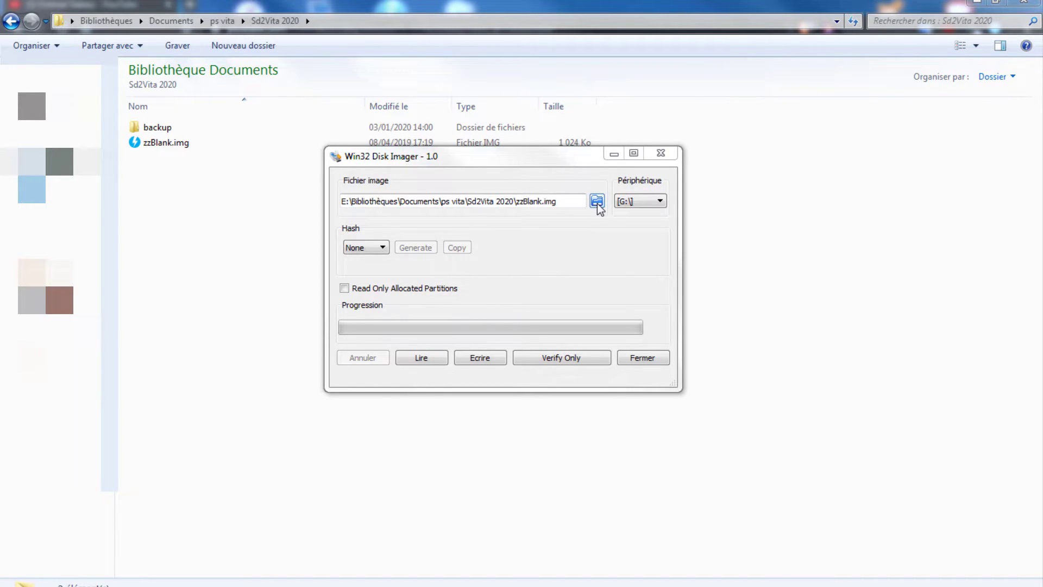
Write zzBlank.img to the G:\ card with Win32 Disk Imager and close the program.
click(646, 200)
click(646, 199)
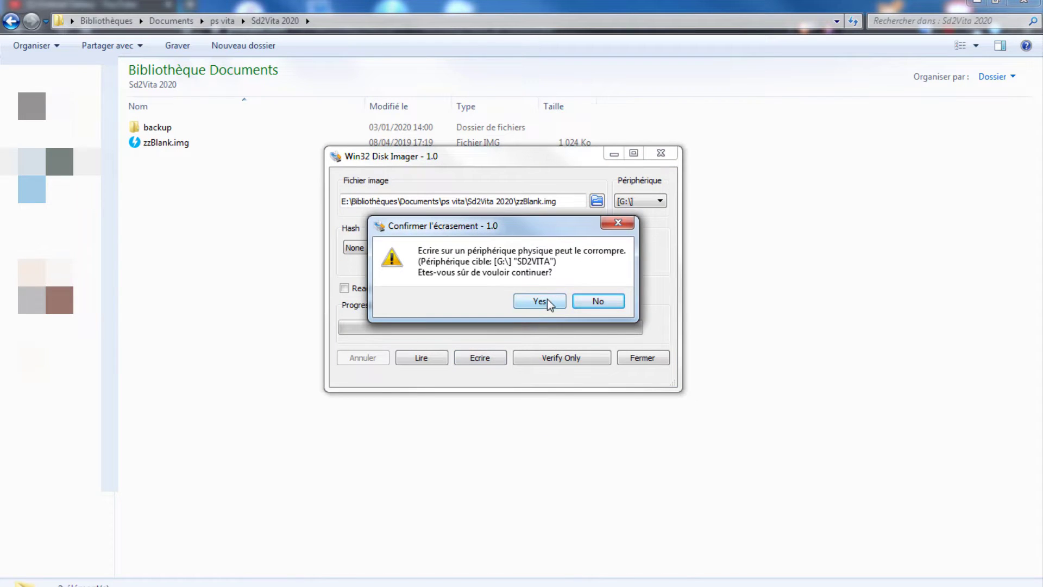
click(546, 300)
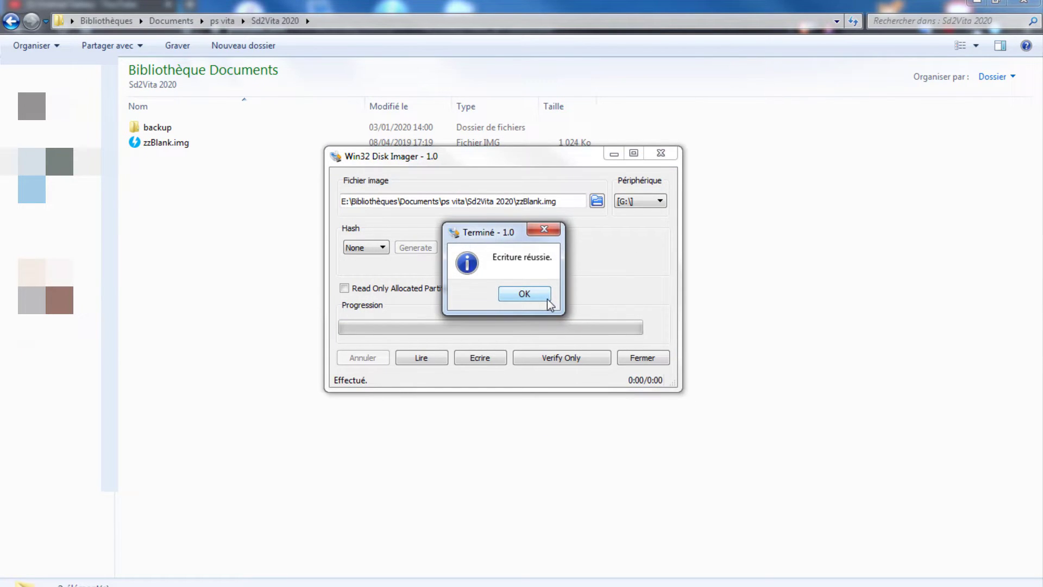
click(547, 299)
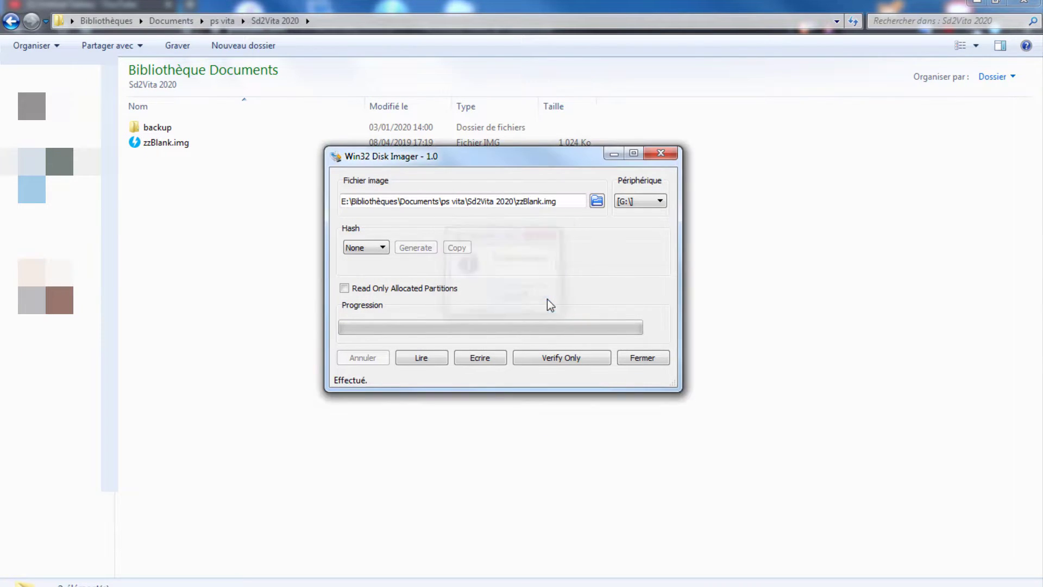
click(676, 153)
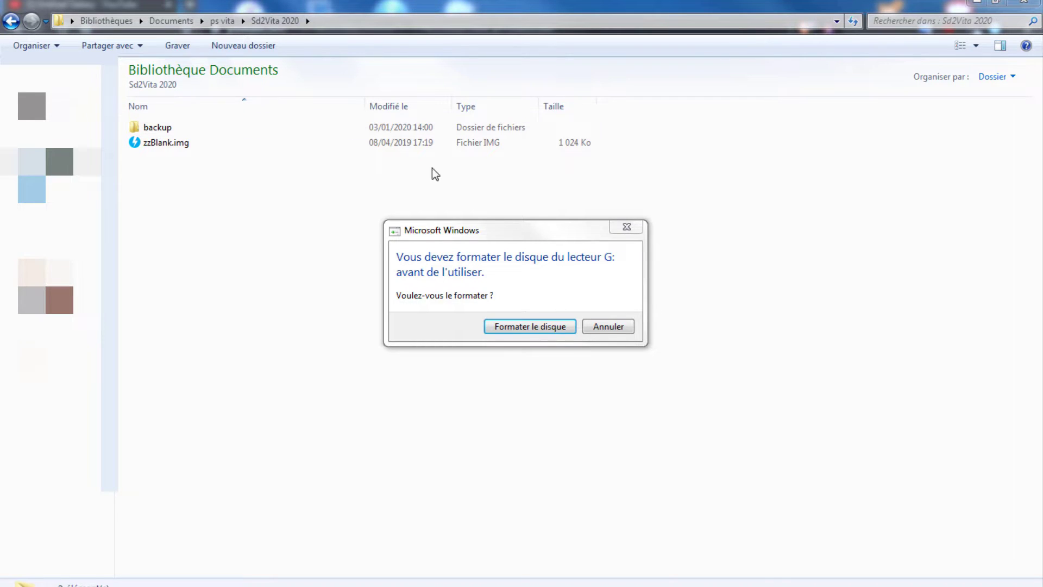
Quick-format the SDXC (G:) card as exFAT with 128 Kilo-octets allocation units and the volume name Sd2Vita.
click(515, 256)
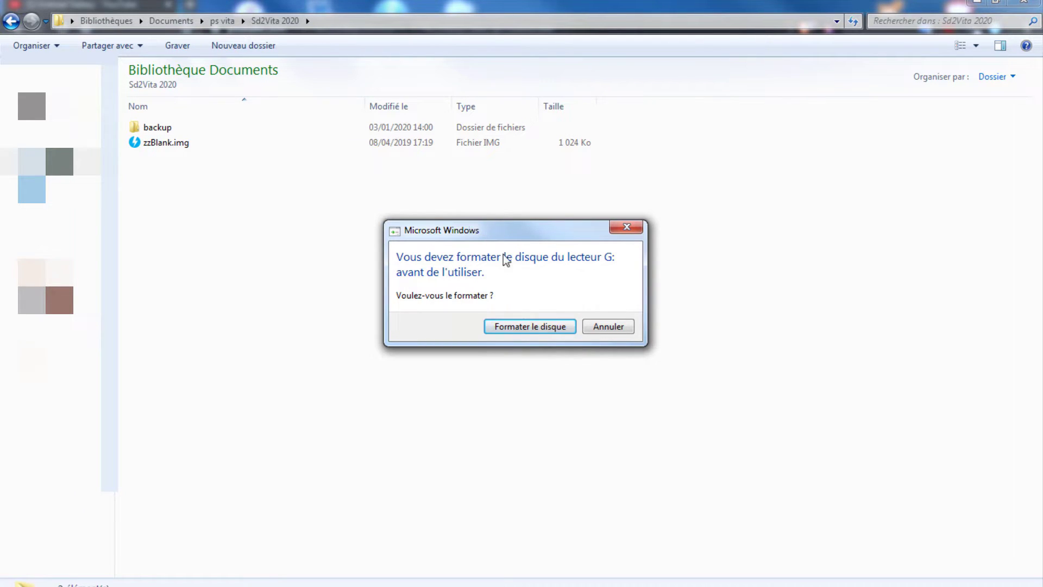
click(526, 324)
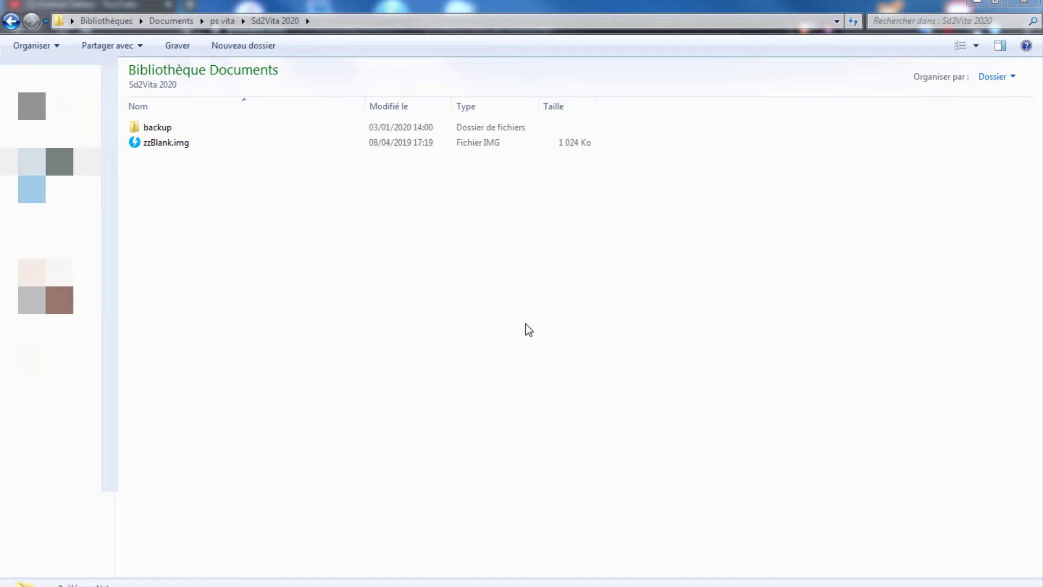
drag(132, 57, 427, 141)
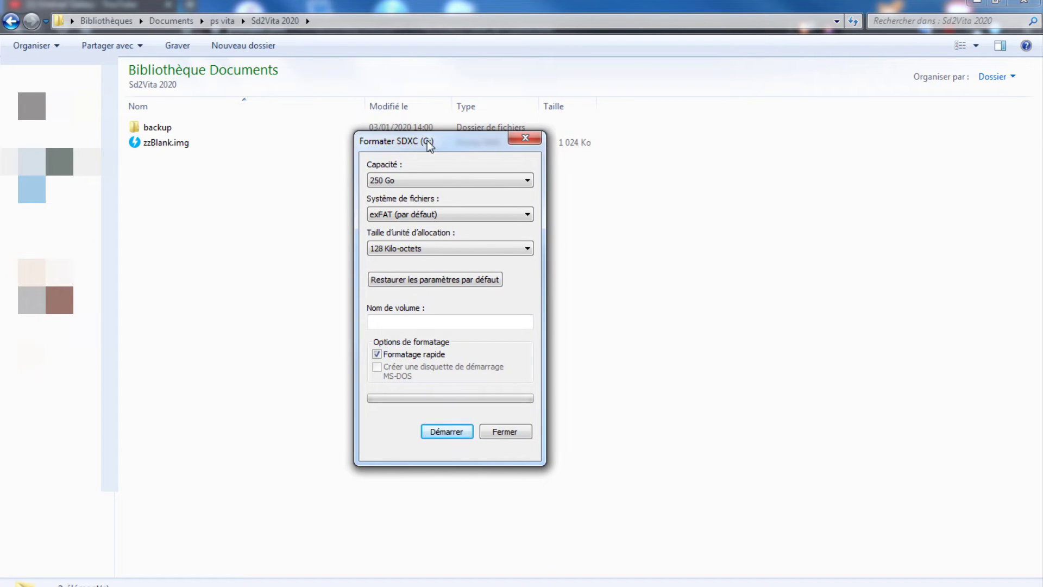
click(439, 323)
text(Sd)
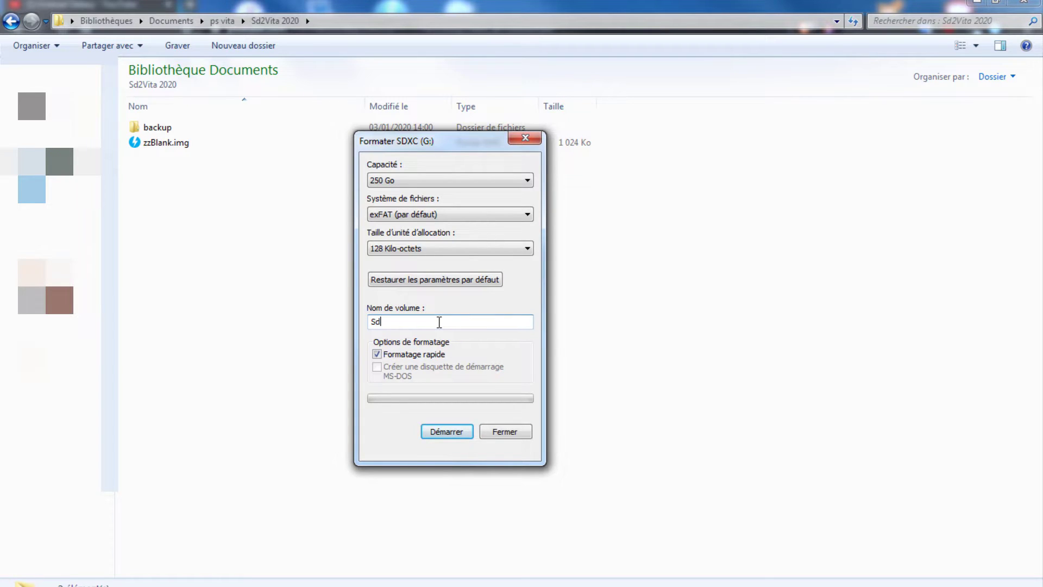
text(2Vita)
click(448, 433)
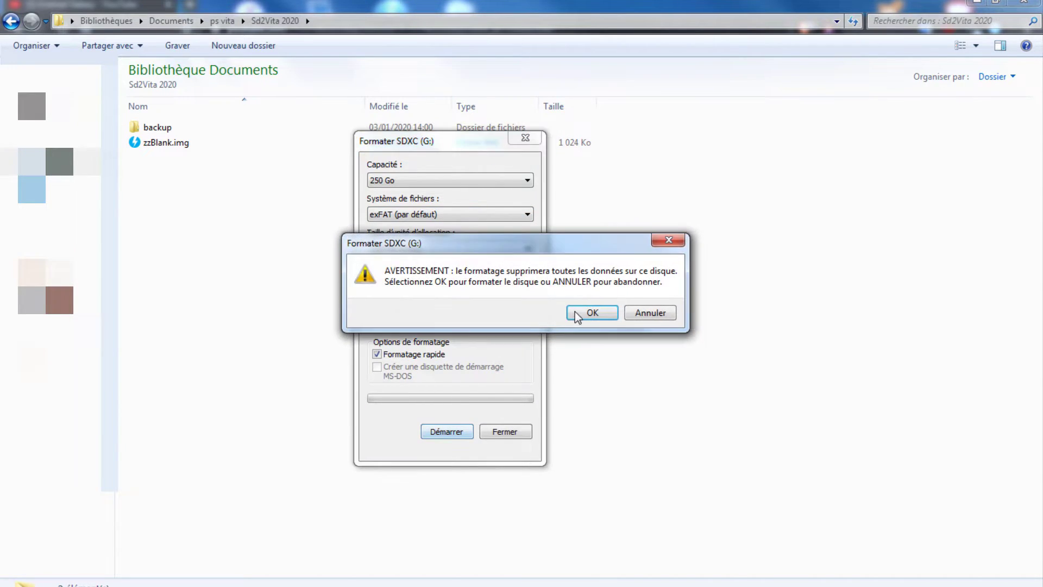
click(576, 312)
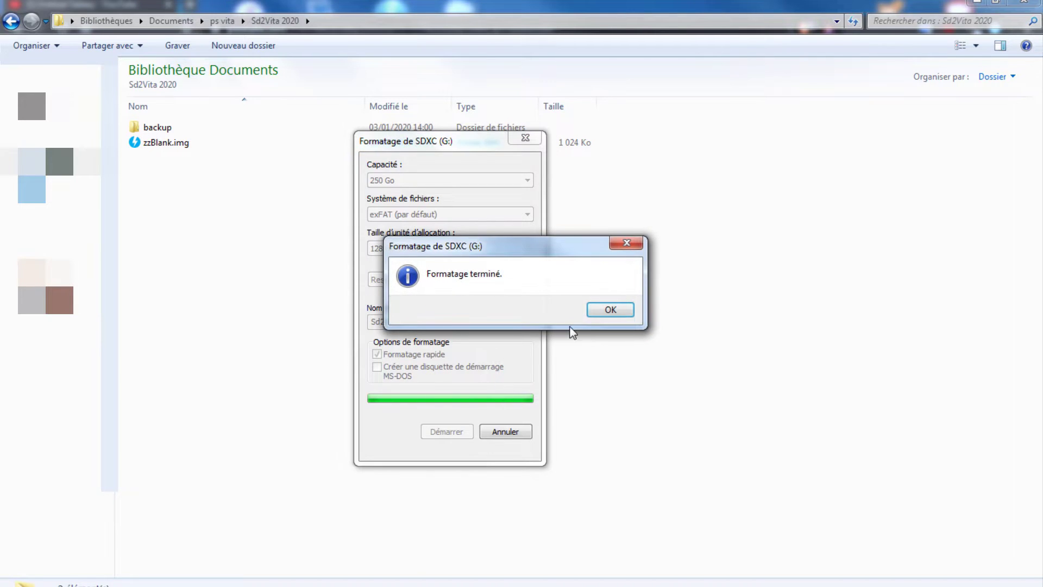
click(603, 309)
click(505, 431)
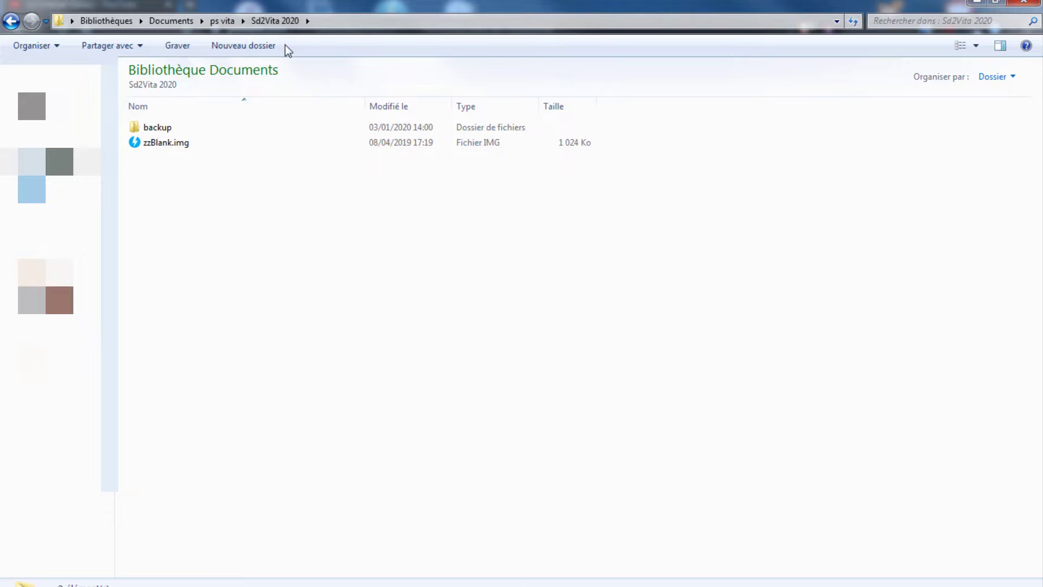
Copy all folders and files inside the "backup #1 carte SONY" backup folder.
click(197, 129)
double_click(197, 129)
double_click(195, 126)
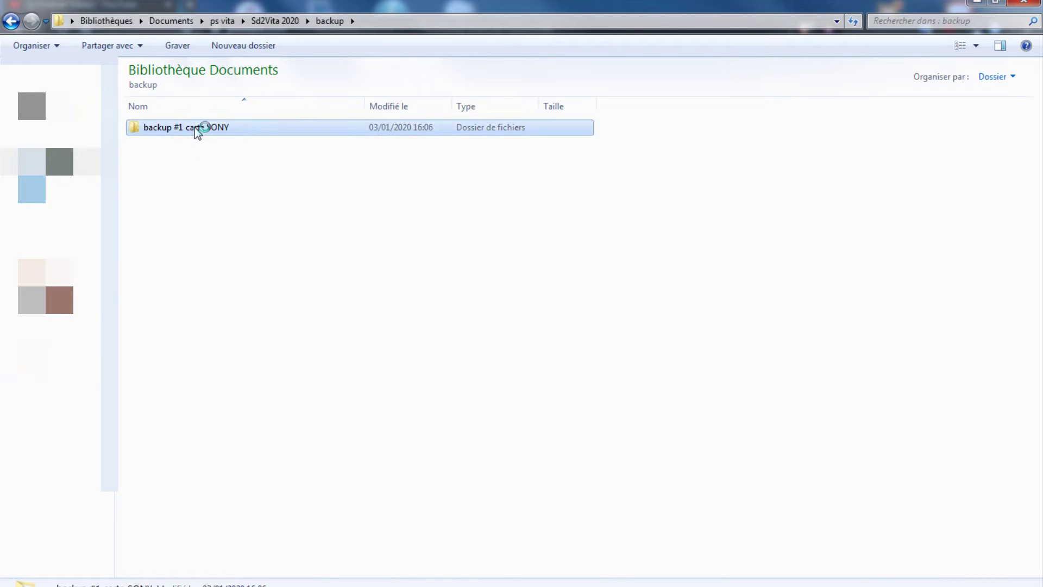
drag(658, 554, 239, 120)
right_click(298, 281)
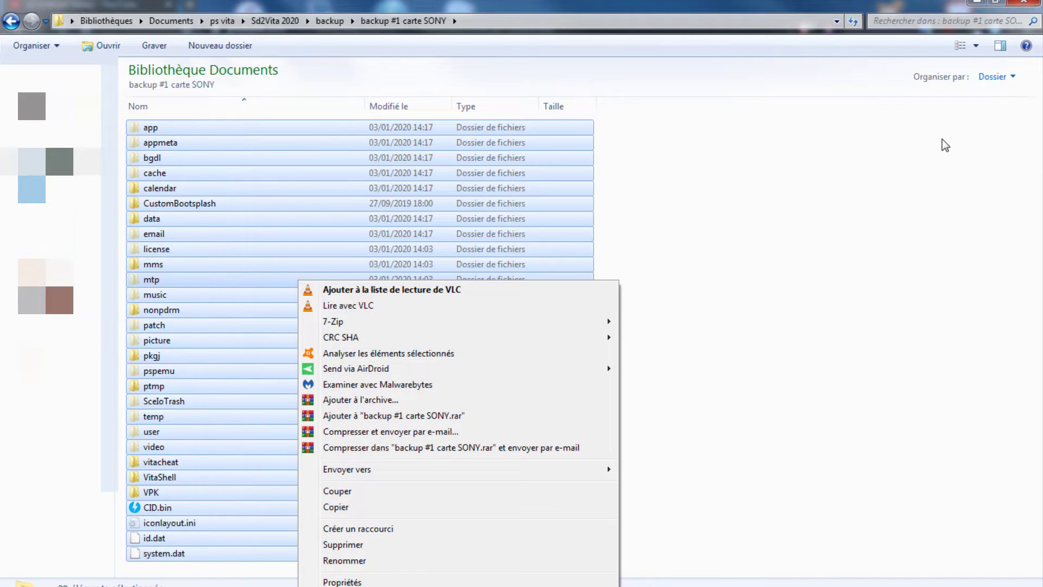
click(945, 144)
drag(651, 568, 126, 115)
right_click(331, 328)
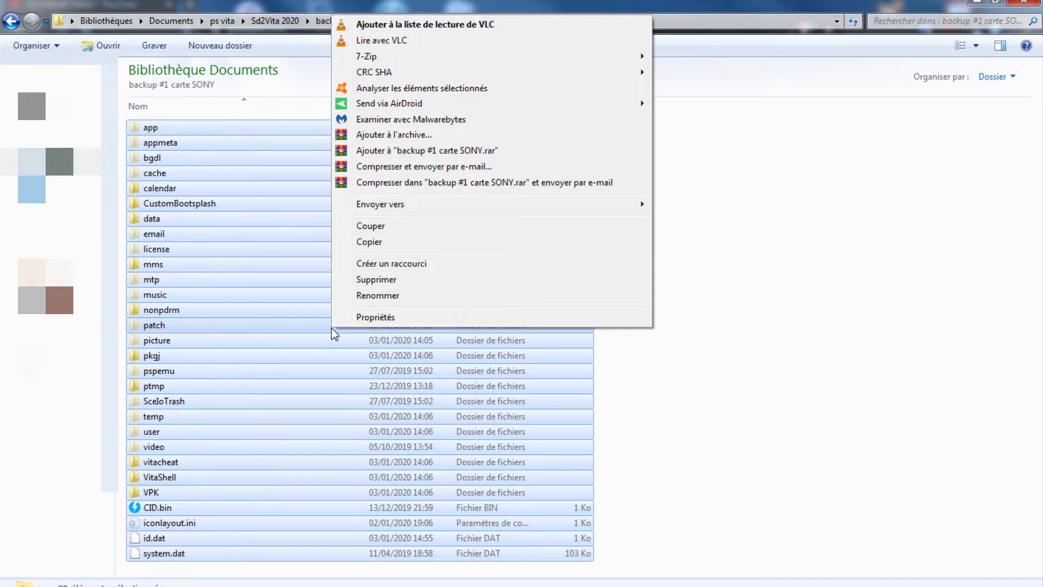
click(387, 241)
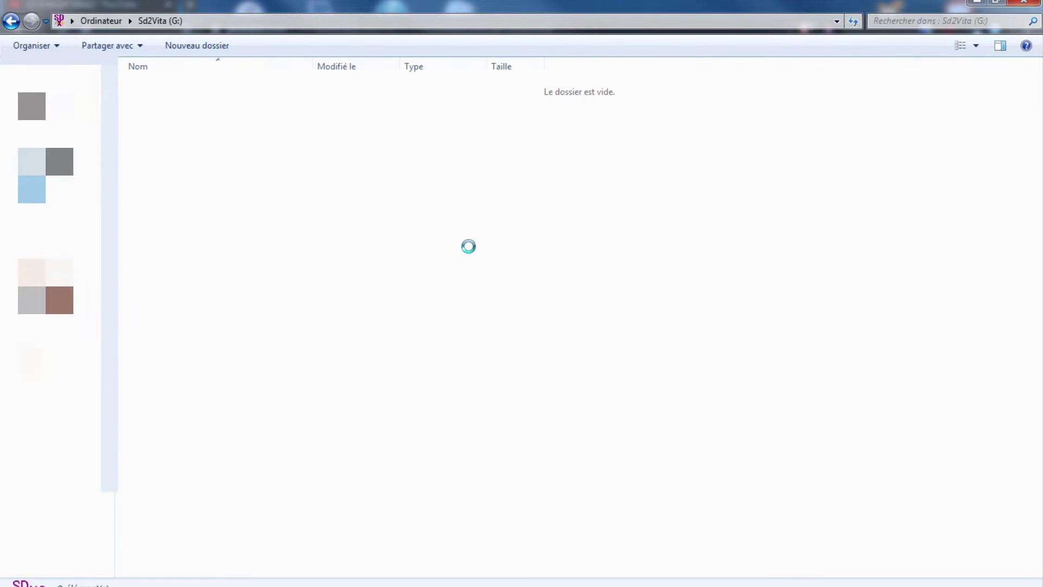
Paste the copied backup contents into the root of the Sd2Vita (G:) card and refresh the folder listing.
right_click(363, 347)
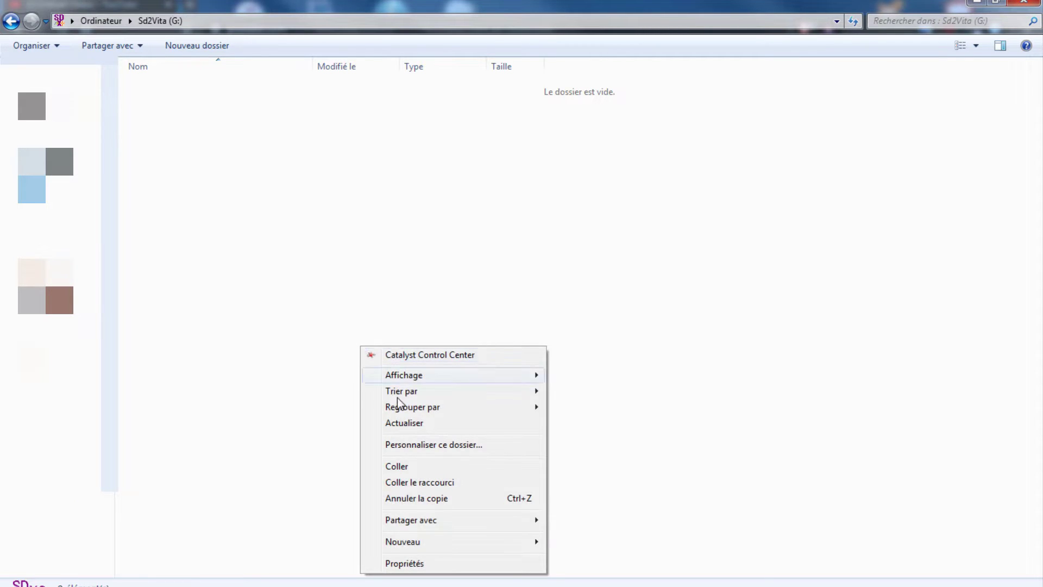
click(405, 467)
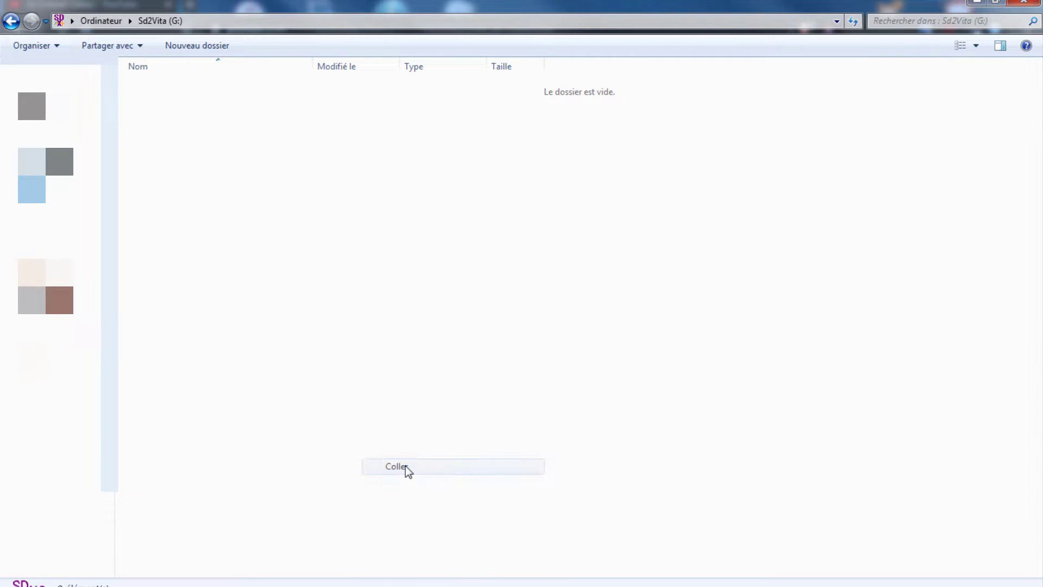
click(853, 22)
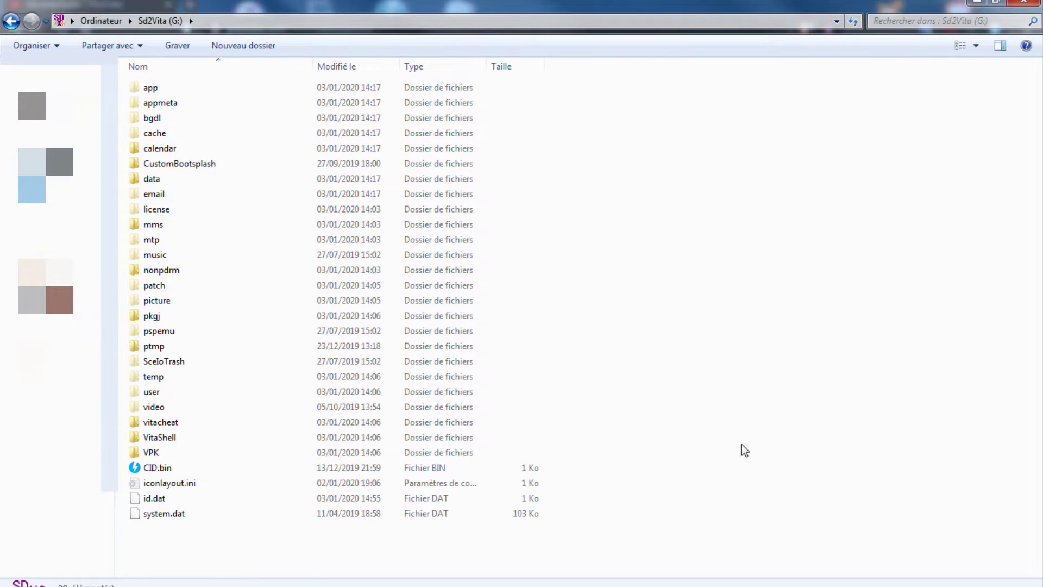
drag(381, 545, 411, 1)
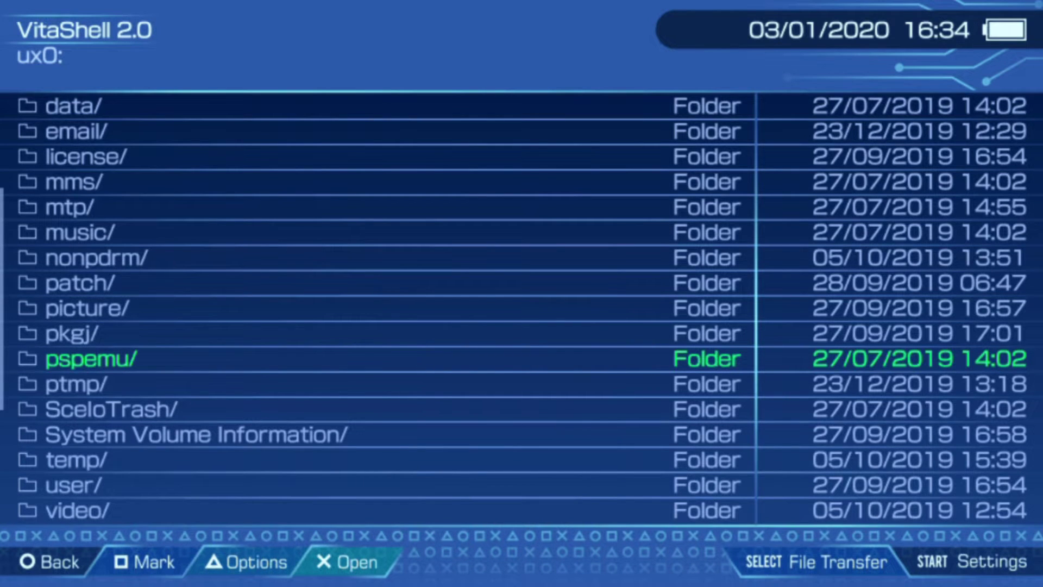
Examine the folders and files in ux0: in VitaShell to check the restored card contents.
key(Down)
key(Down)
key(Down)
key(Down)
key(Down)
key(Down)
key(Down)
key(Down)
key(Down)
key(Down)
key(Down)
key(Down)
key(Up)
key(Up)
key(Up)
key(Up)
key(Up)
key(Up)
key(Up)
key(Up)
key(Up)
key(Up)
key(Up)
key(Up)
key(Up)
key(Up)
key(Up)
key(Up)
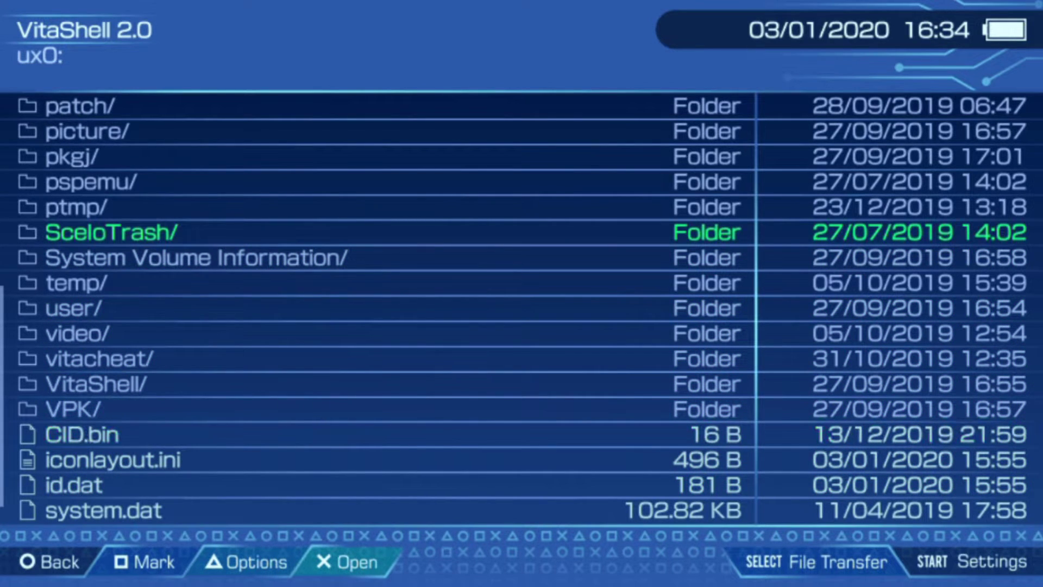
key(Up)
key(Up)
key(Up)
key(Up)
key(Up)
key(Up)
key(Up)
key(Up)
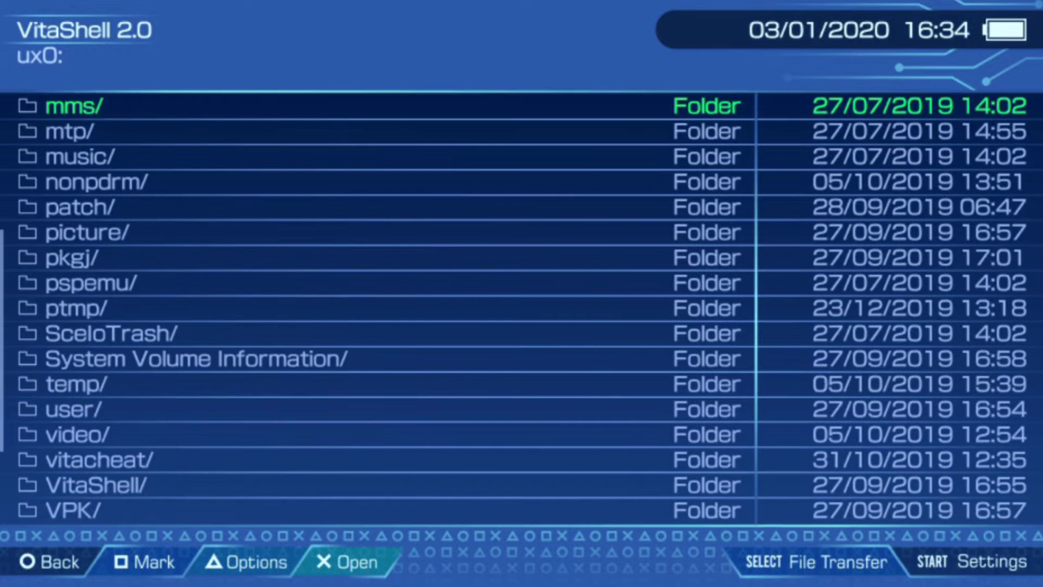
key(Down)
key(Down)
key(Down)
key(Down)
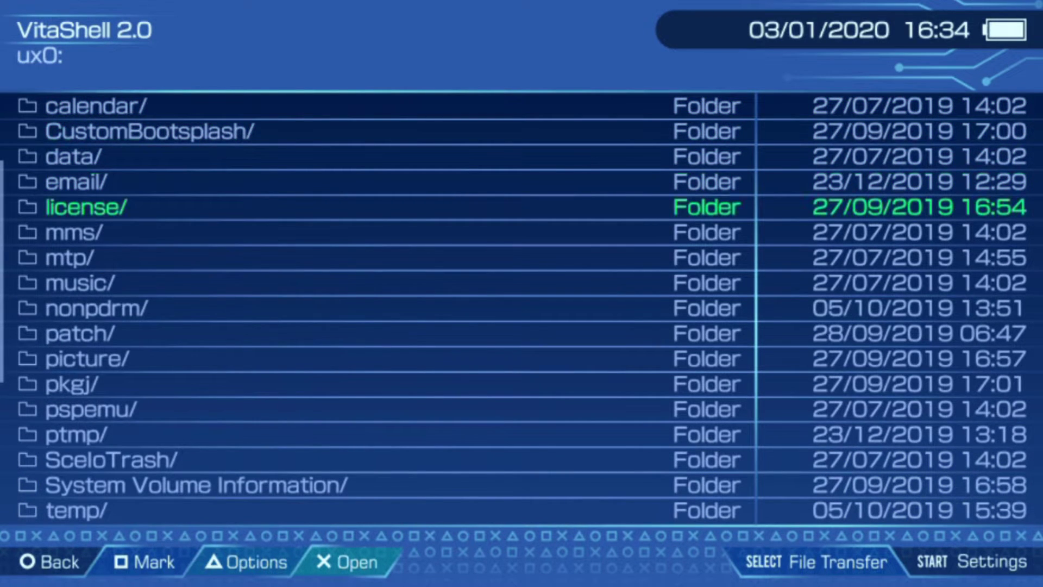
key(Down)
key(Down)
key(Down)
key(Down)
key(Down)
key(Down)
key(Down)
key(Down)
key(Down)
key(Down)
key(Down)
key(Down)
key(Up)
key(Down)
key(Up)
key(Down)
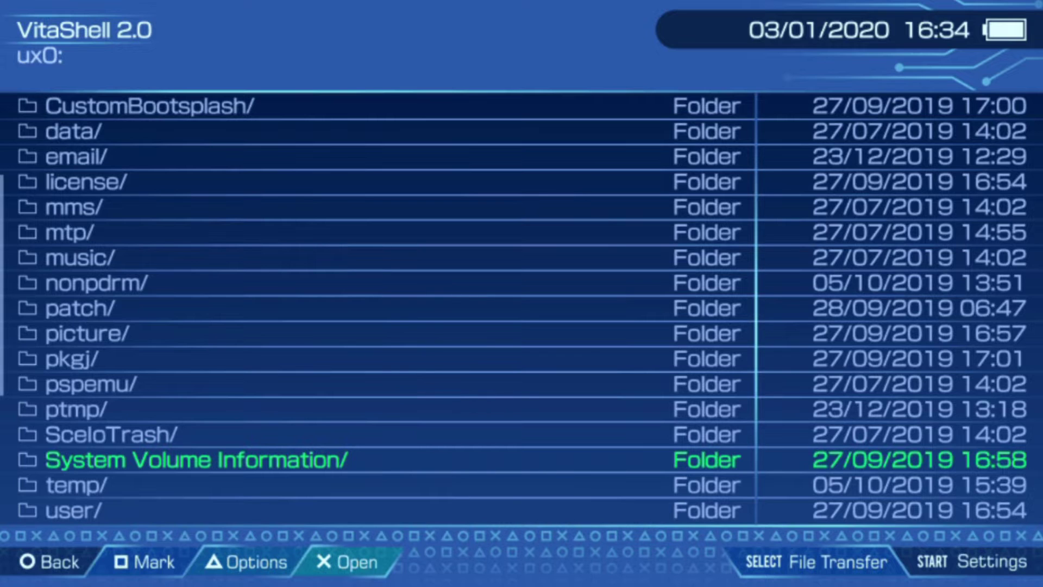
Leave VitaShell and close its LiveArea page to return to the PS Vita home screen.
key(super)
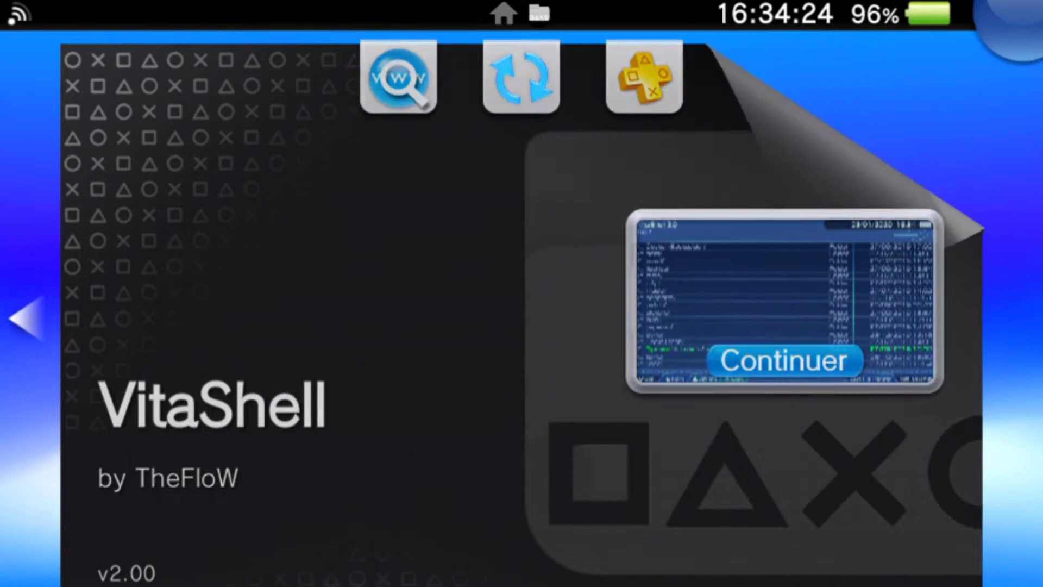
key(Return)
key(super)
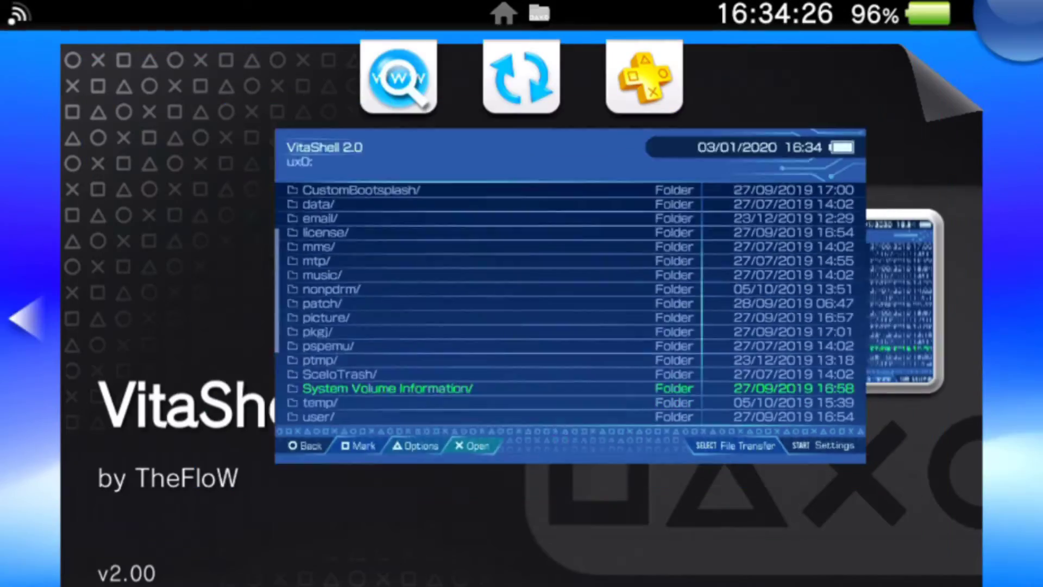
drag(1021, 22, 217, 413)
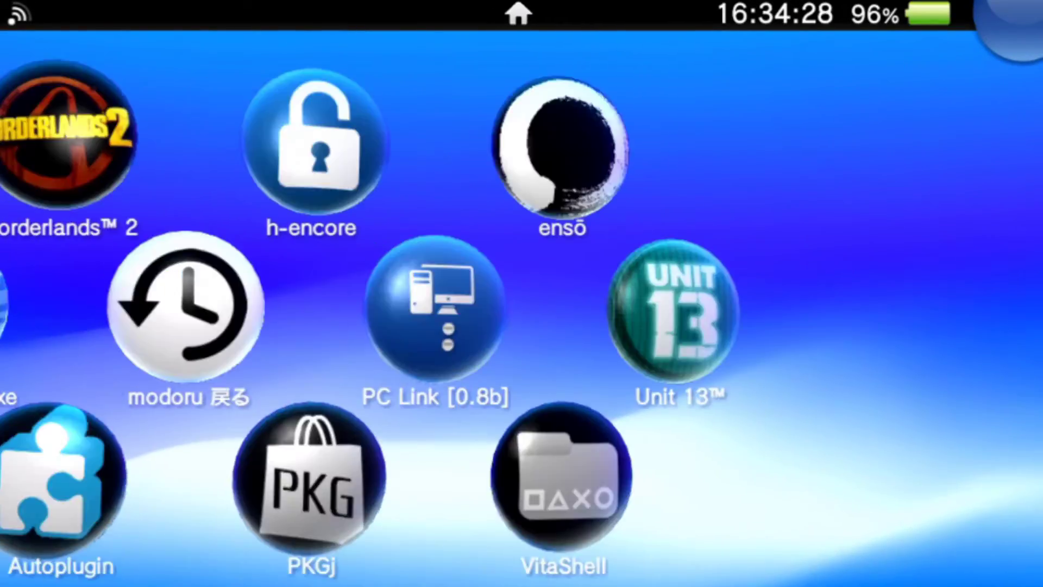
Find the Photos app on the home screen pages and start it.
scroll(521, 293, up, 10)
scroll(522, 294, down, 5)
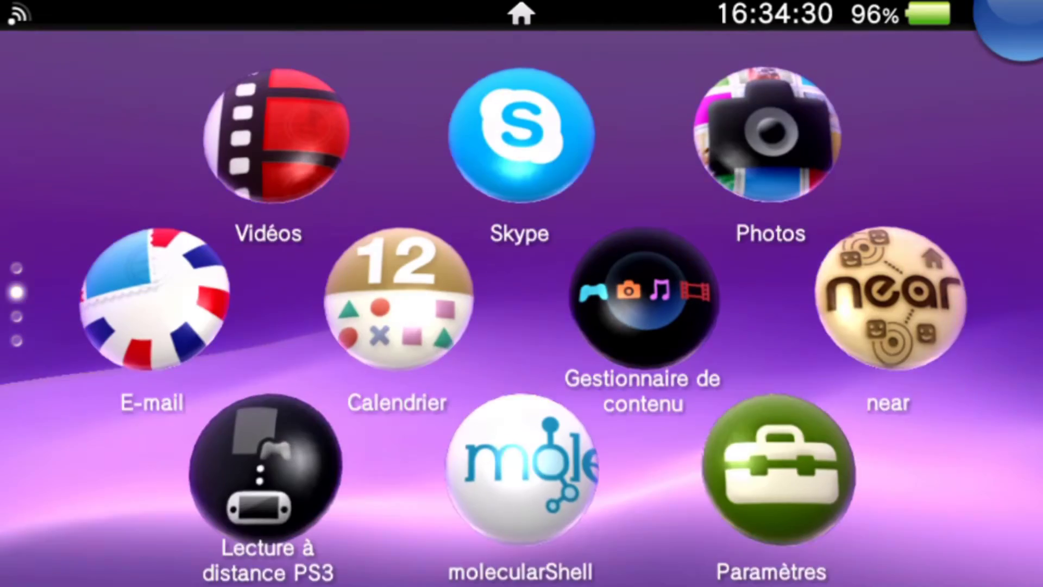
click(769, 128)
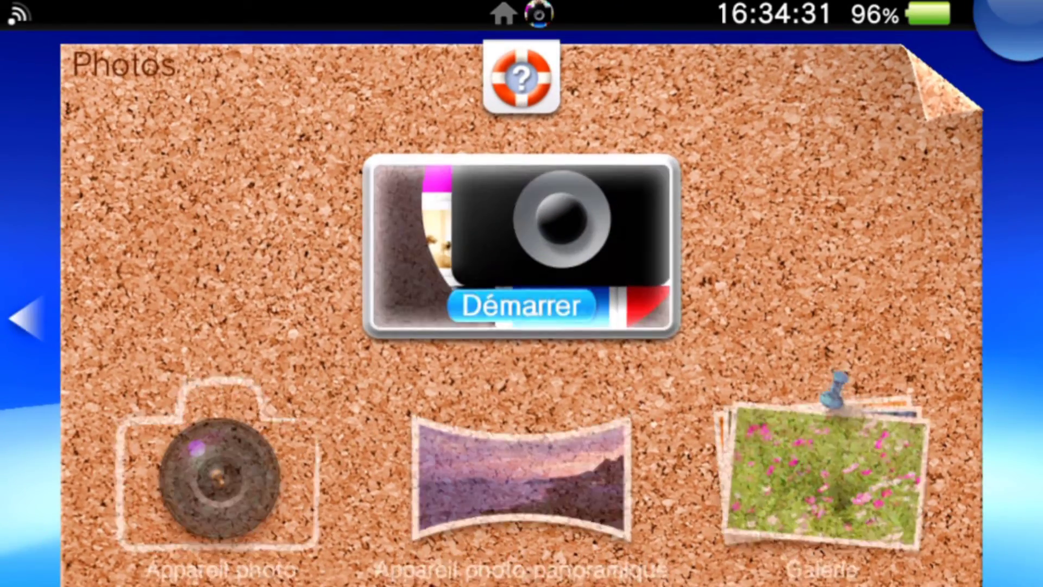
click(521, 305)
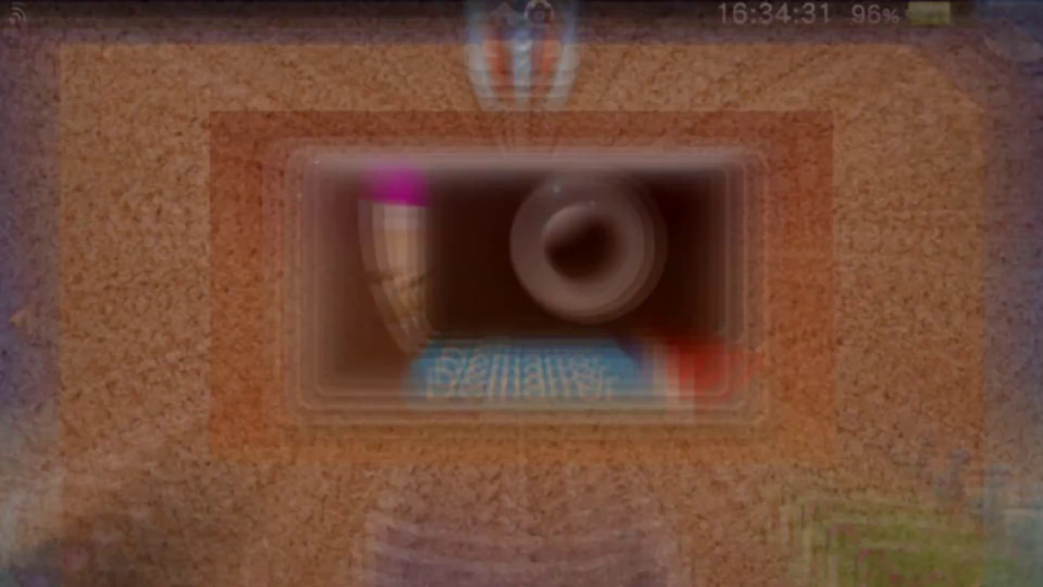